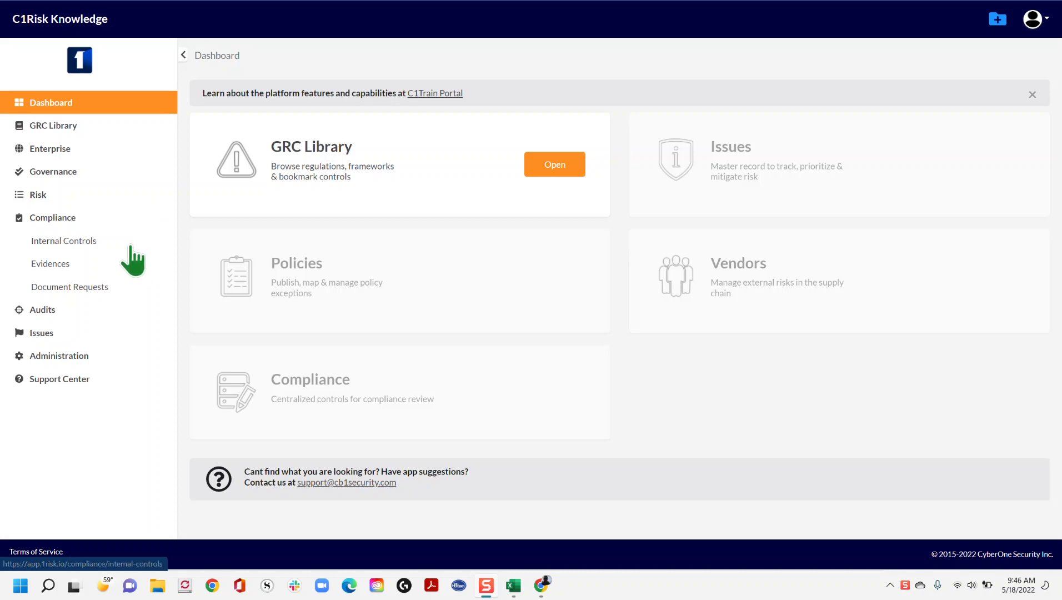
# Open the compliance evidence EMS Exhange Mimecast Access Directory, check its linked internal controls, and start editing the record.
pyautogui.click(106, 263)
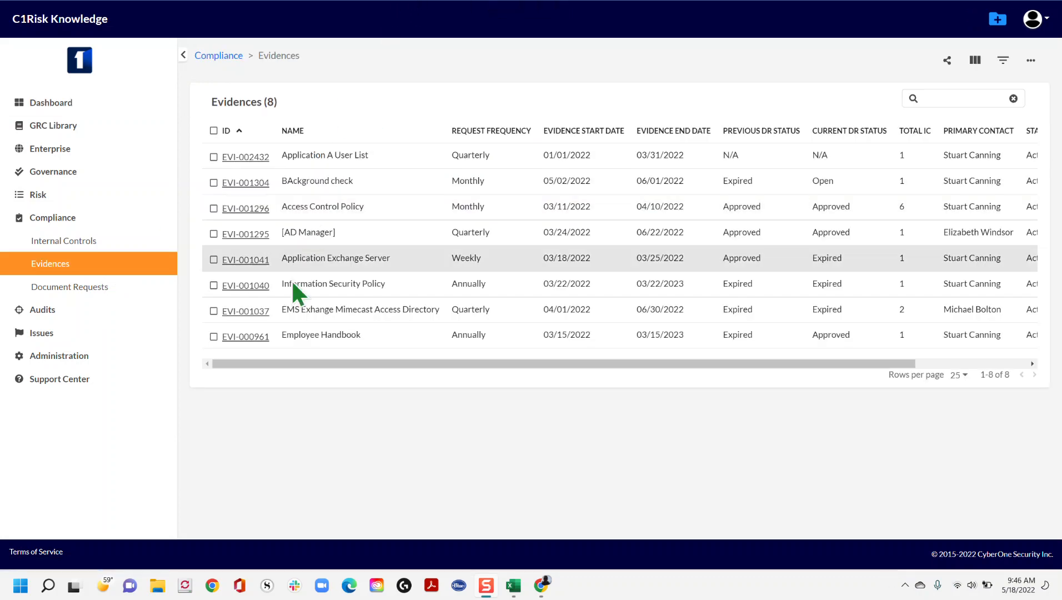
pyautogui.click(246, 312)
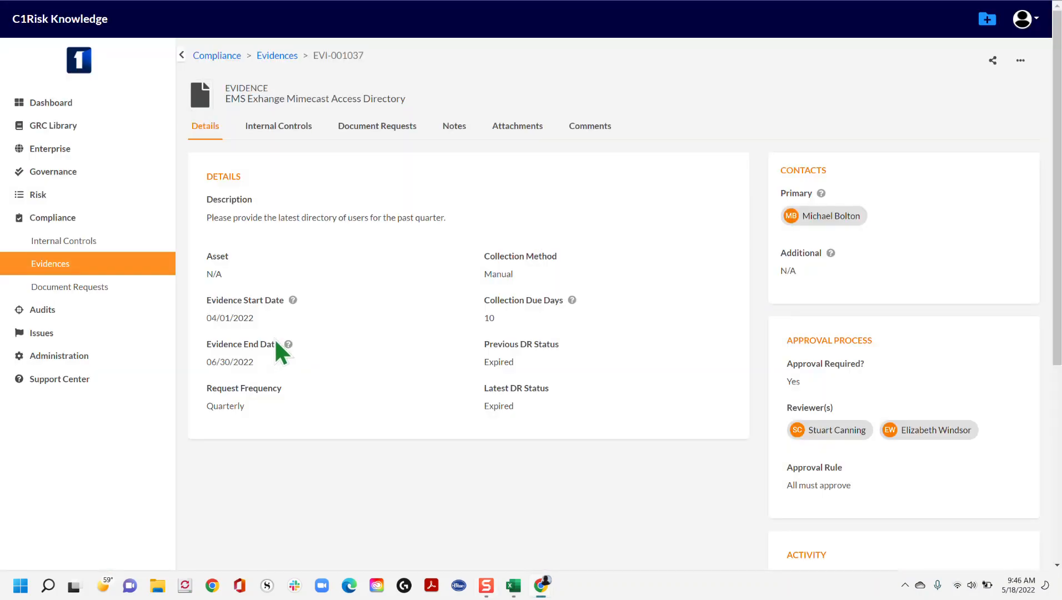
pyautogui.click(277, 128)
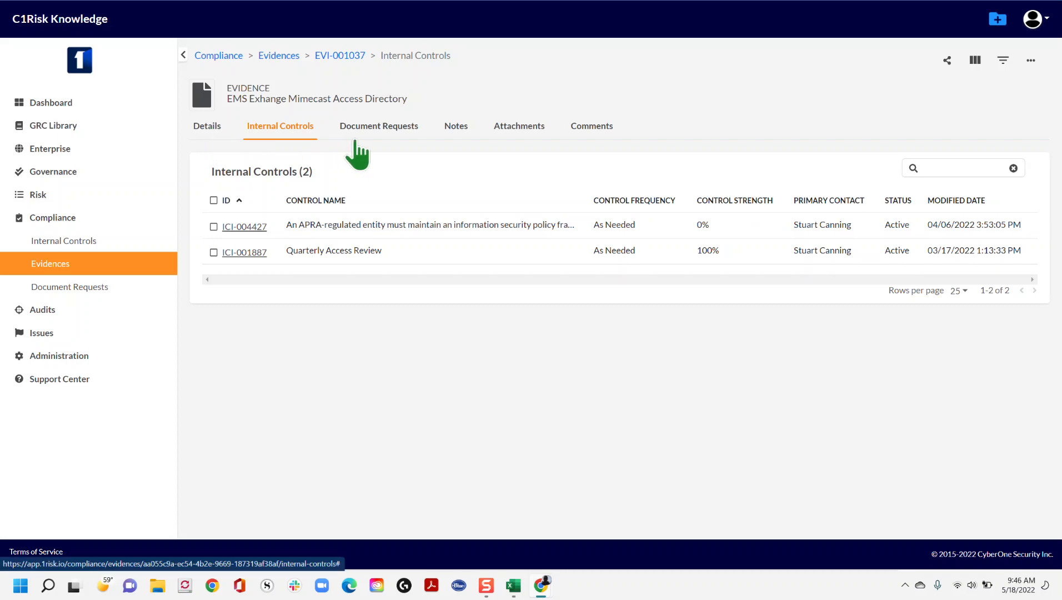
pyautogui.click(209, 131)
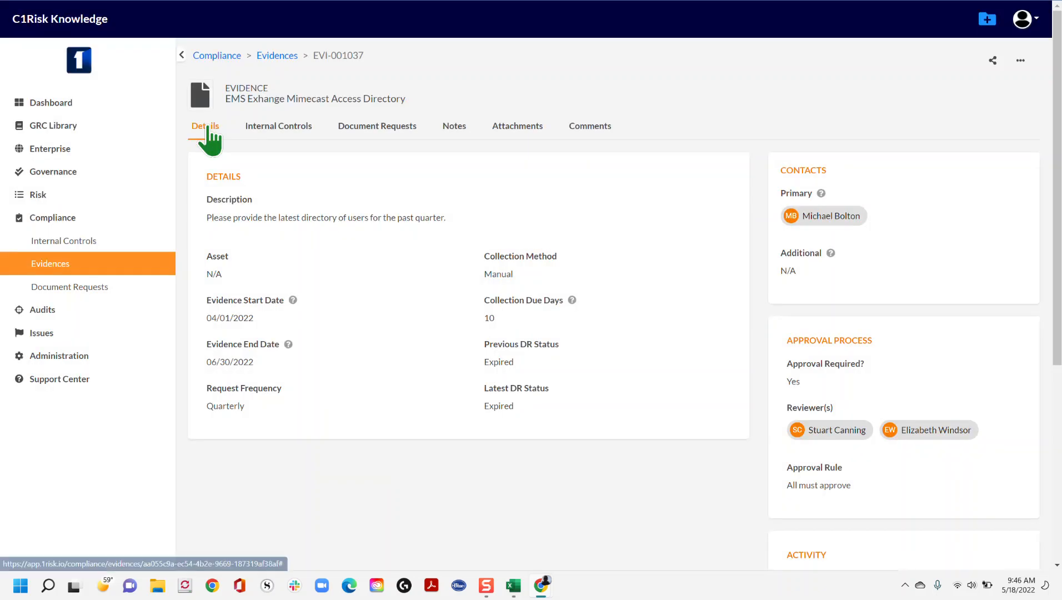
pyautogui.click(1020, 60)
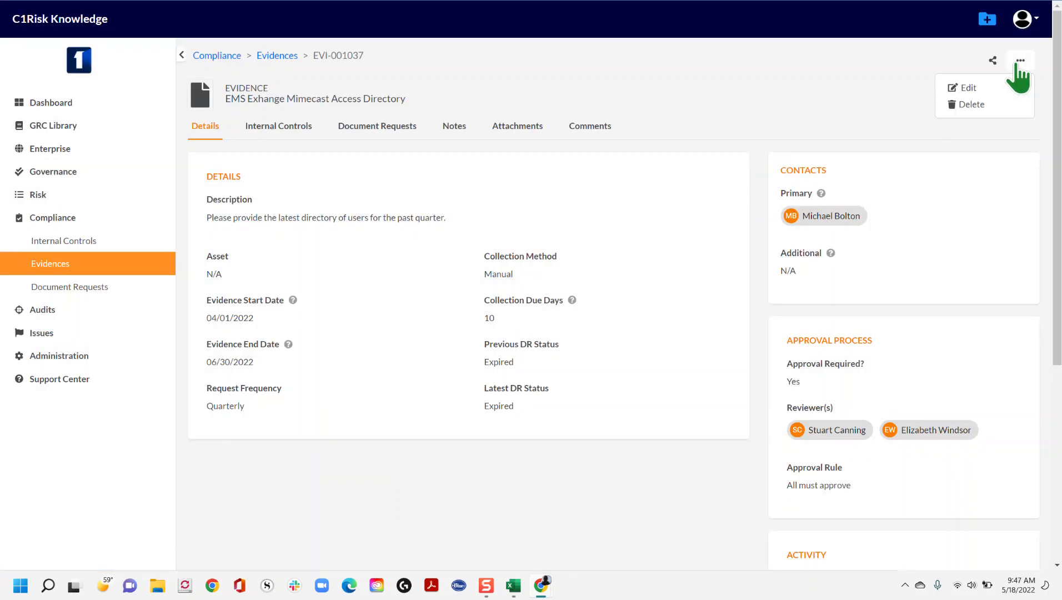
pyautogui.click(966, 88)
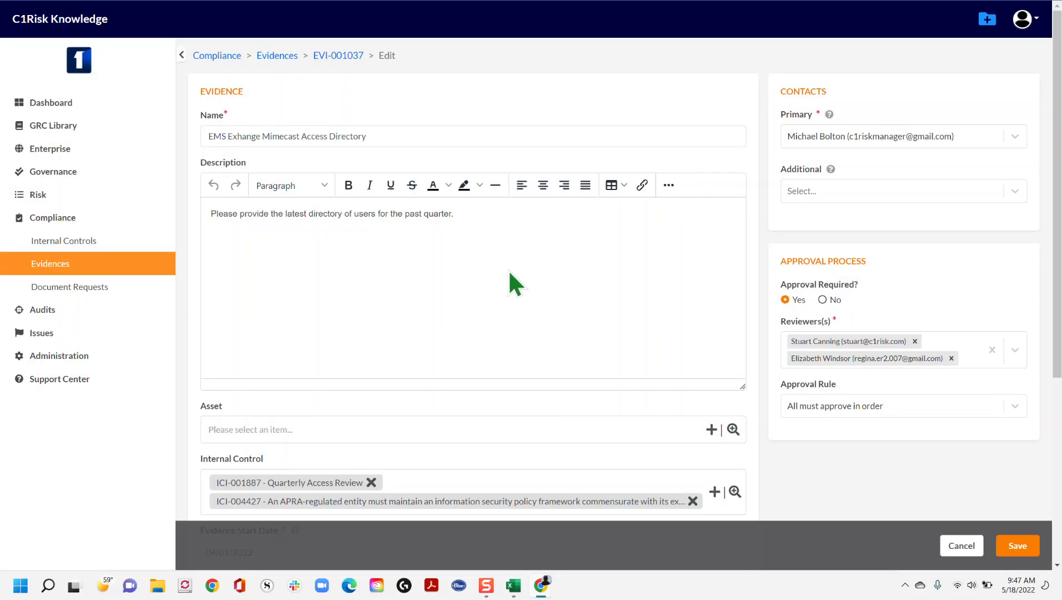
# Examine the evidence's name and the wording of its description.
pyautogui.moveTo(394, 137); pyautogui.dragTo(195, 136)
pyautogui.click(281, 258)
pyautogui.click(461, 212)
pyautogui.moveTo(470, 215); pyautogui.dragTo(212, 215)
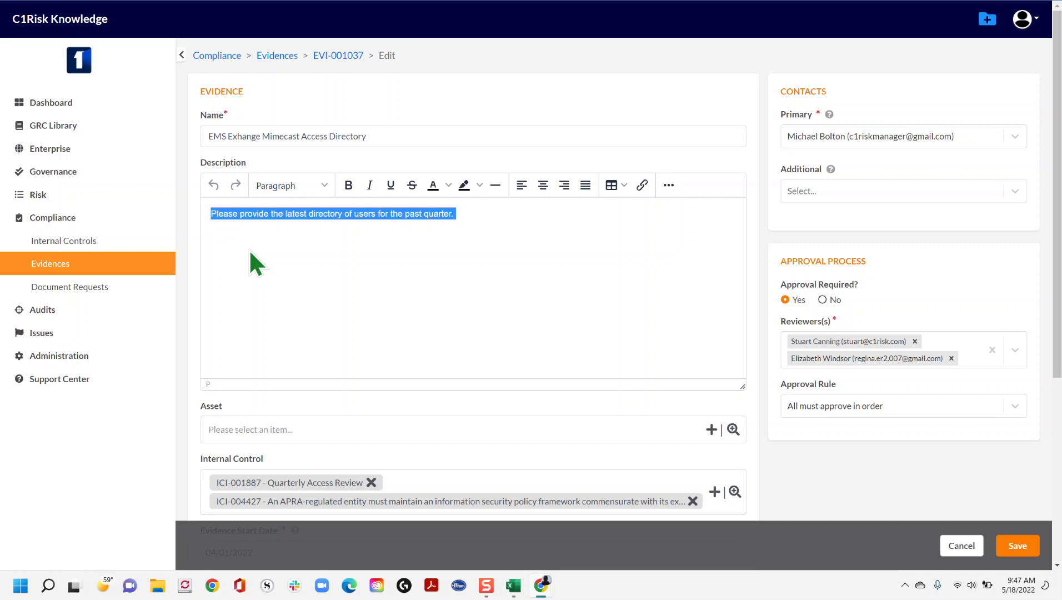
pyautogui.click(307, 251)
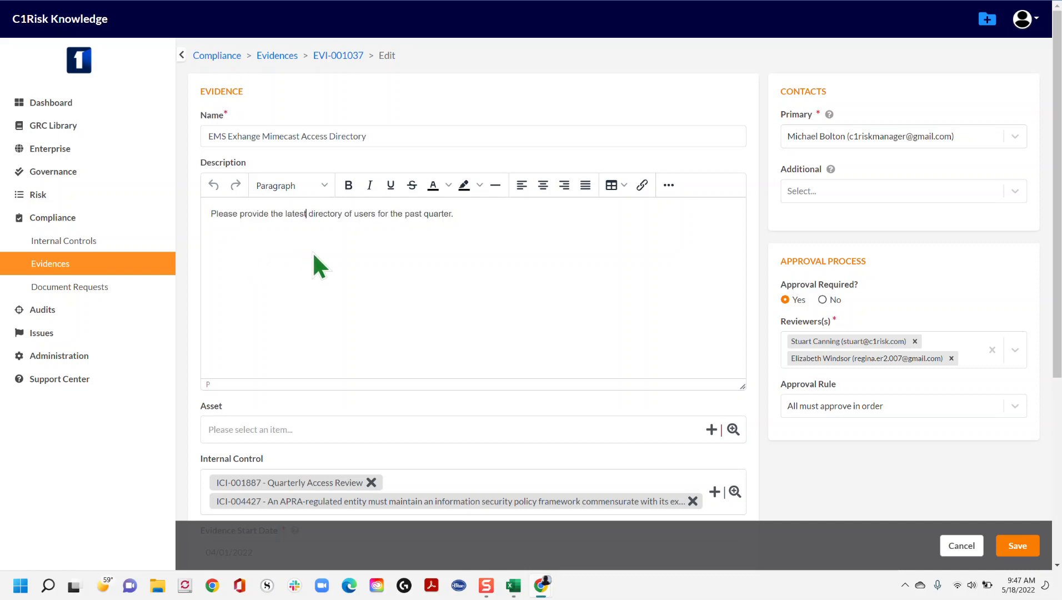
pyautogui.moveTo(471, 212); pyautogui.dragTo(208, 214)
pyautogui.click(289, 261)
# Set the Evidence Start Date to 01/01/2022.
pyautogui.scroll(-1, 467, 230)
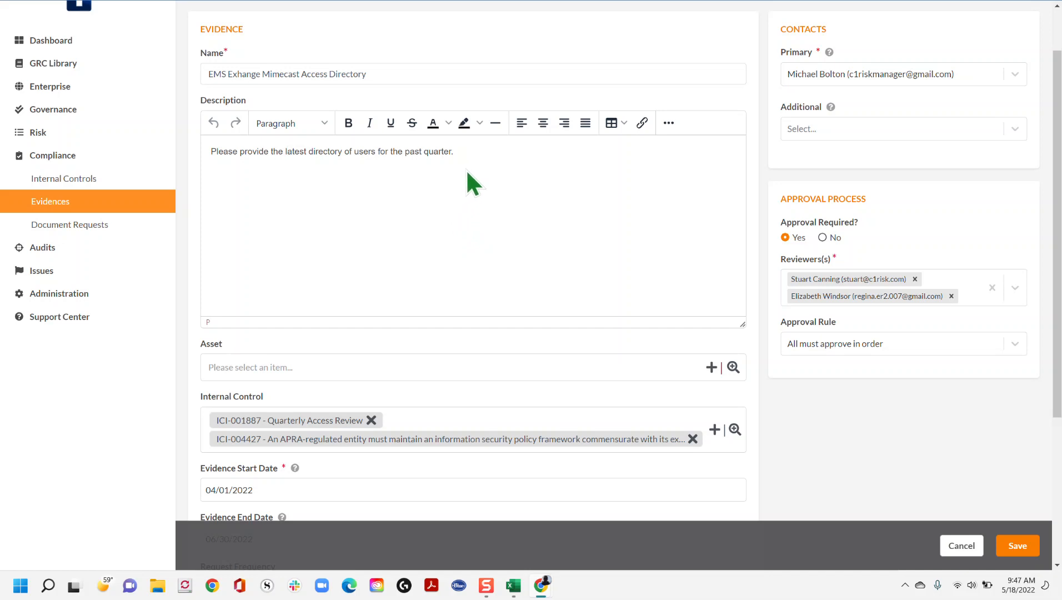
pyautogui.scroll(-2, 467, 172)
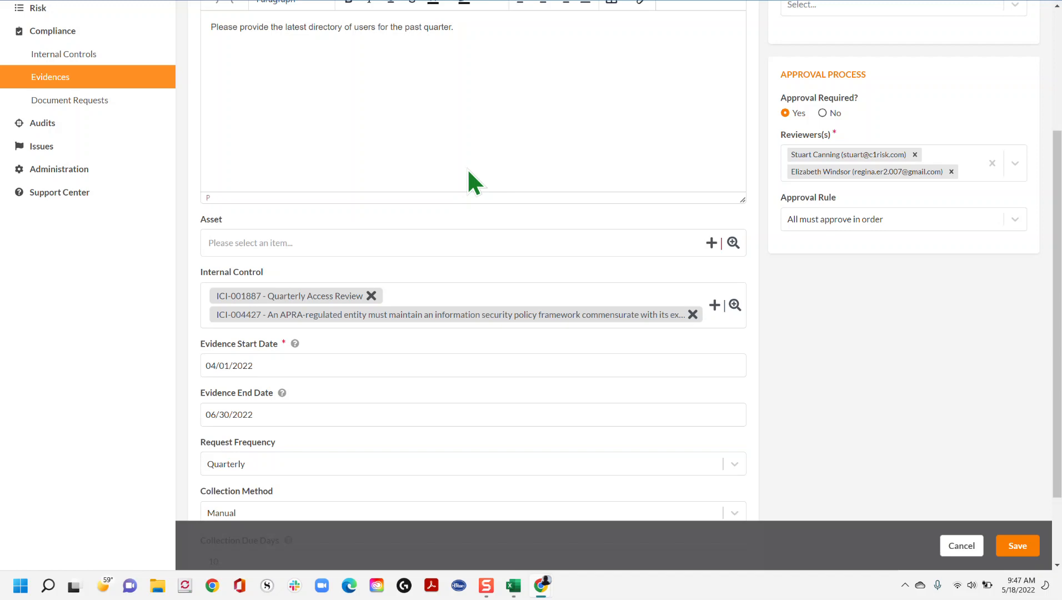
pyautogui.scroll(-1, 468, 172)
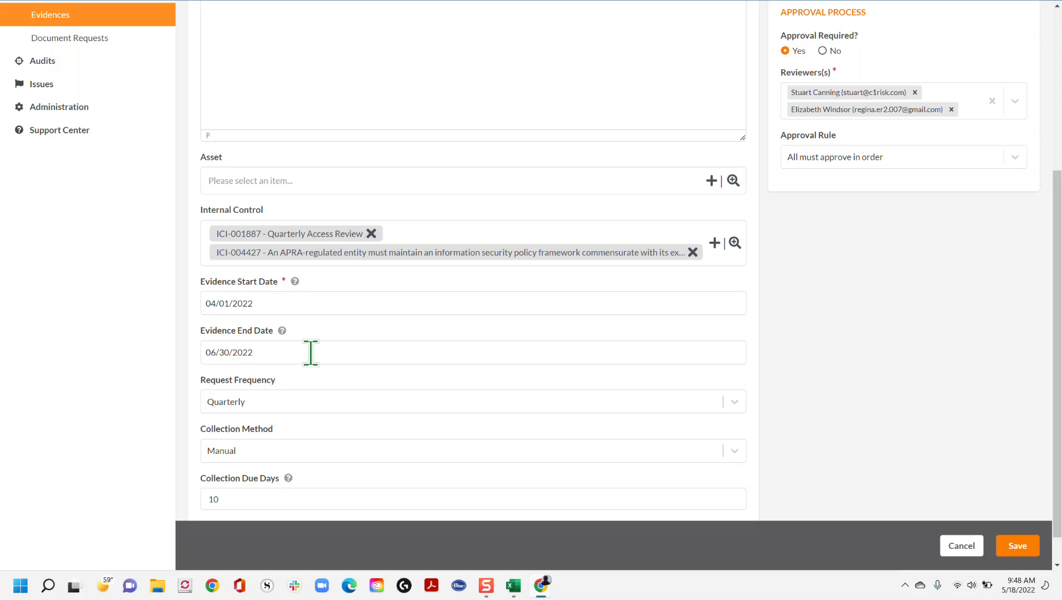
pyautogui.click(280, 302)
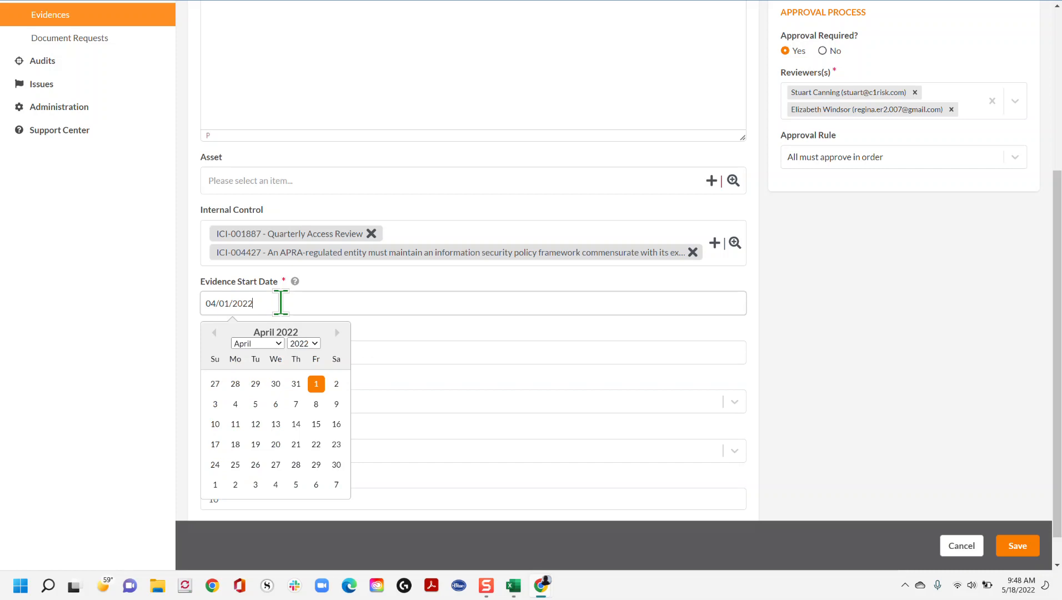
pyautogui.click(276, 344)
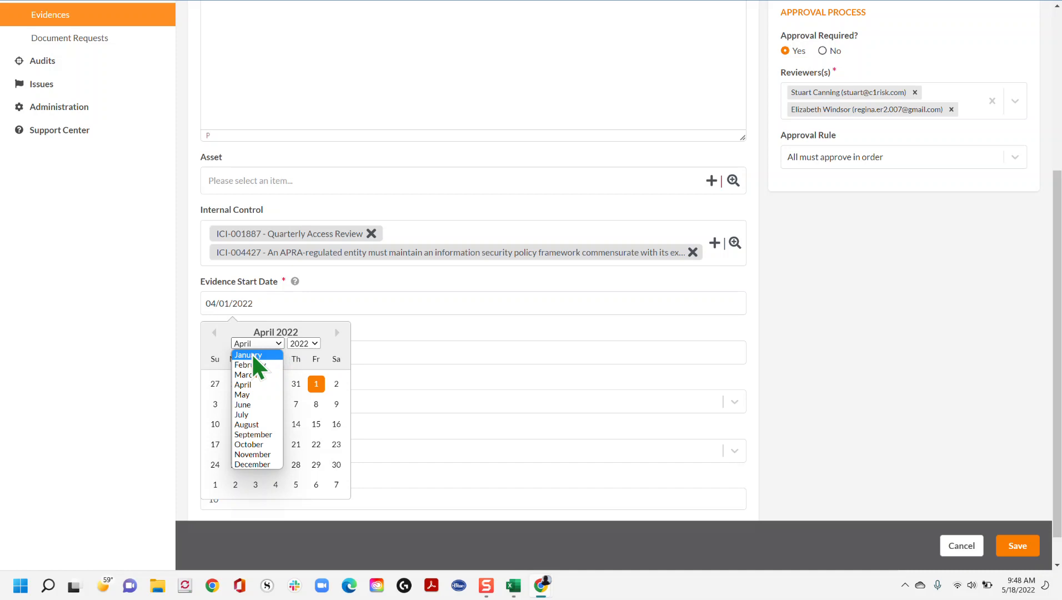
pyautogui.click(252, 354)
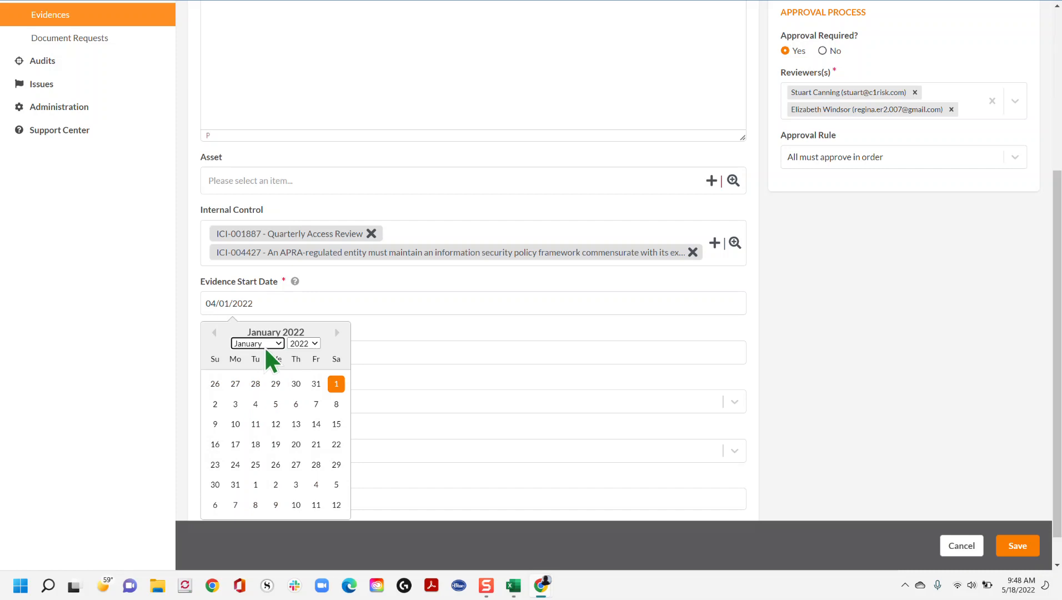
pyautogui.click(337, 384)
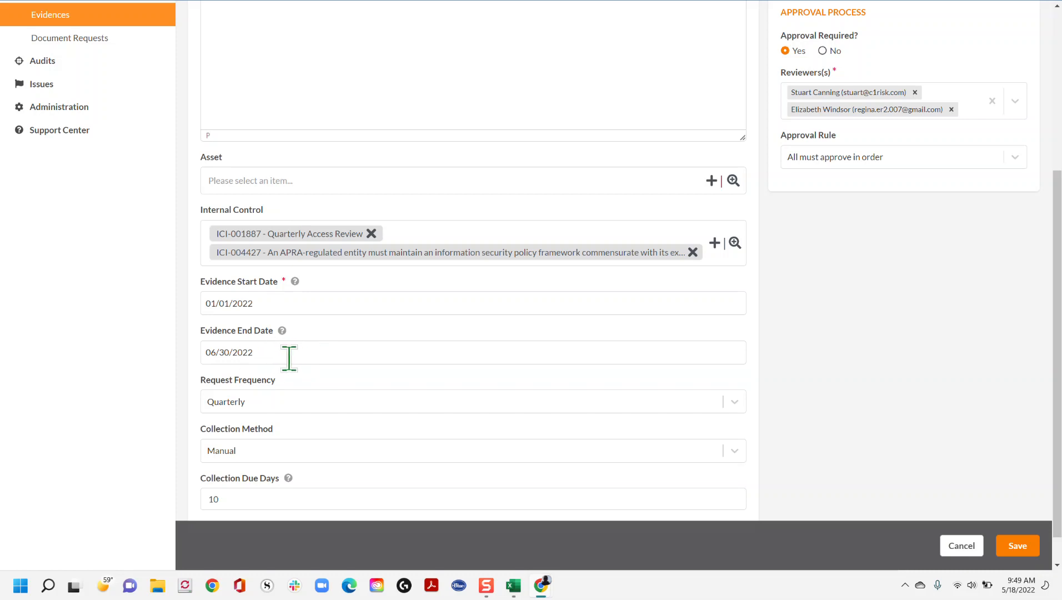
# Examine the Evidence End Date and compare it with today's date in the system calendar.
pyautogui.click(289, 356)
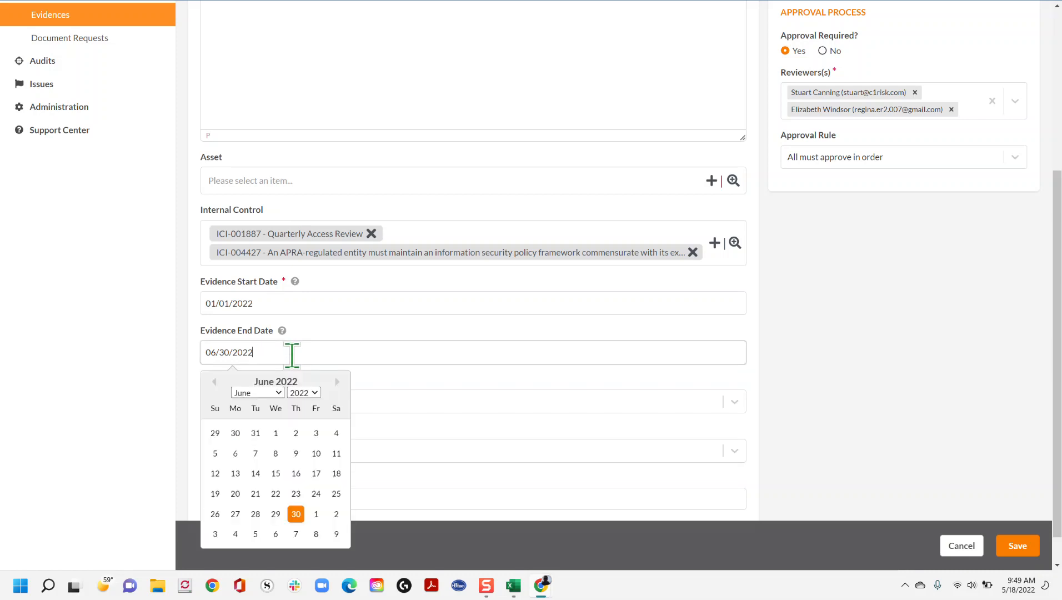
pyautogui.click(400, 388)
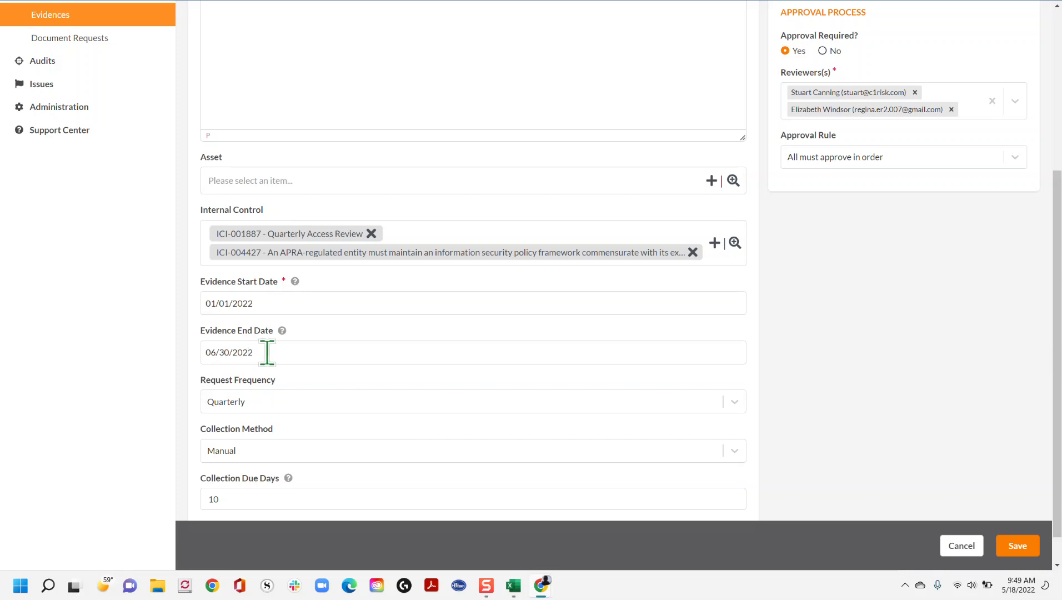
pyautogui.click(268, 352)
pyautogui.click(382, 380)
pyautogui.moveTo(275, 347); pyautogui.dragTo(202, 360)
pyautogui.click(412, 377)
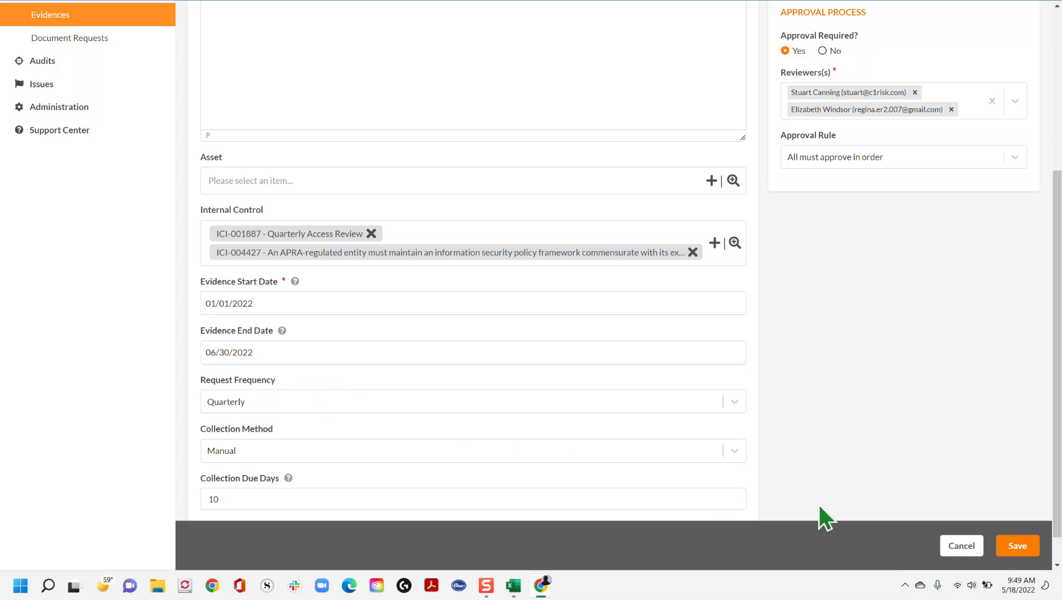
pyautogui.click(283, 349)
pyautogui.moveTo(283, 350); pyautogui.dragTo(194, 349)
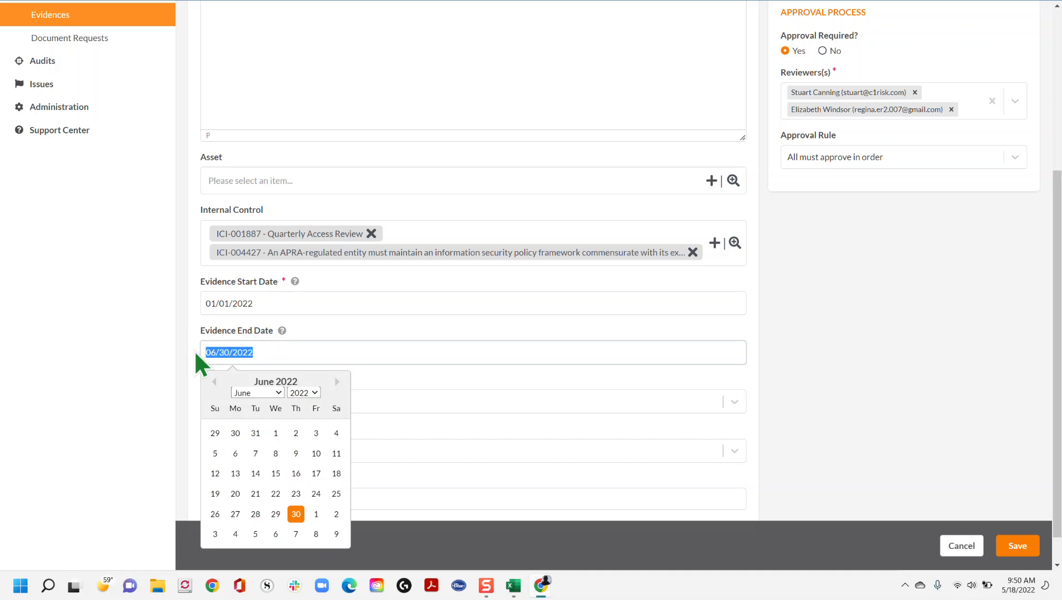
pyautogui.click(404, 384)
pyautogui.moveTo(277, 352); pyautogui.dragTo(201, 360)
pyautogui.click(390, 380)
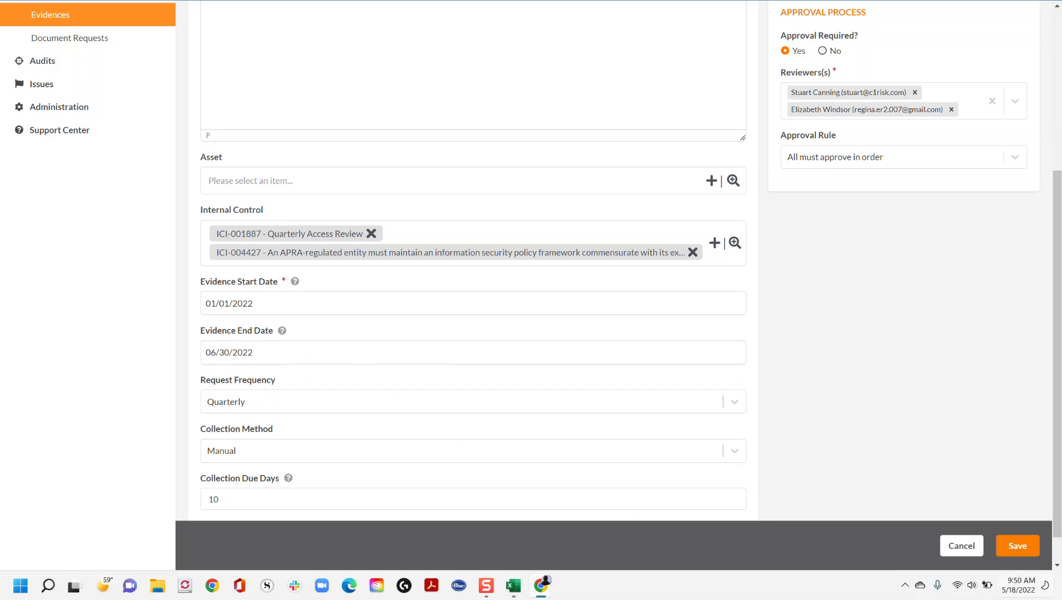
pyautogui.click(1013, 593)
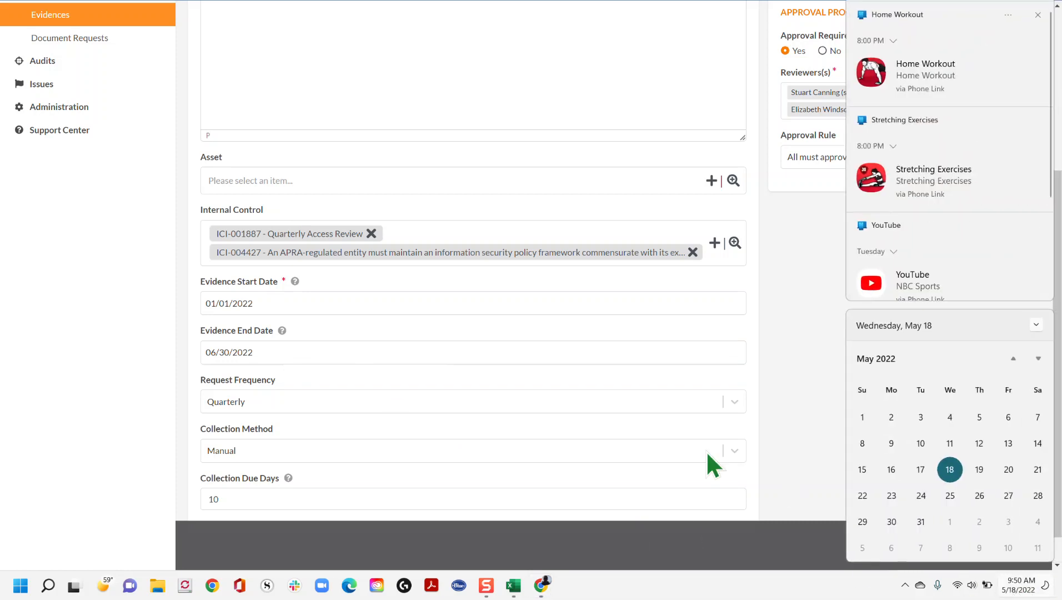
pyautogui.click(802, 444)
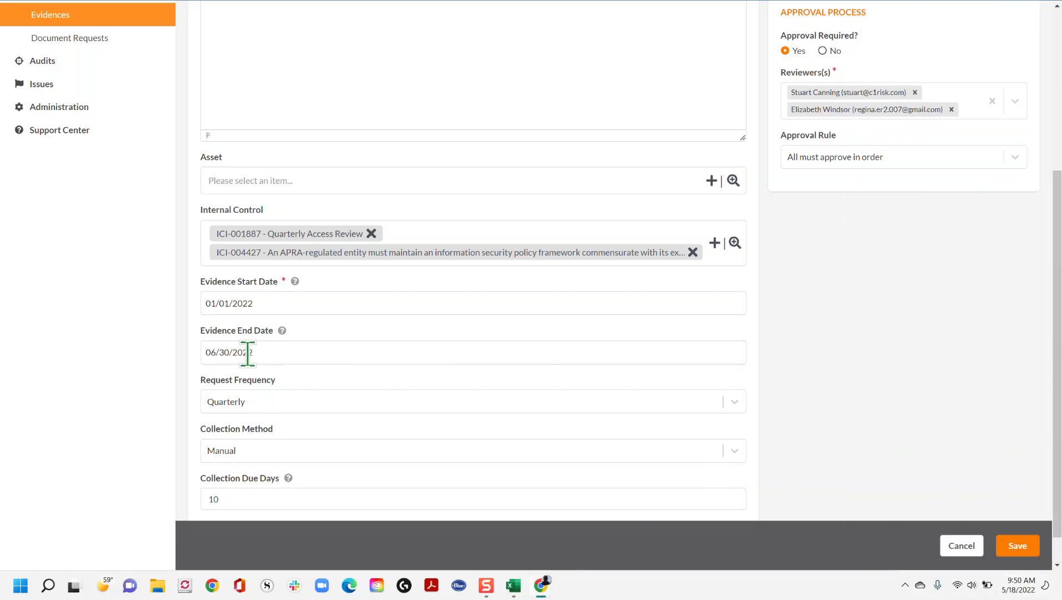
# Set the Evidence End Date to 03/31/2022.
pyautogui.click(284, 353)
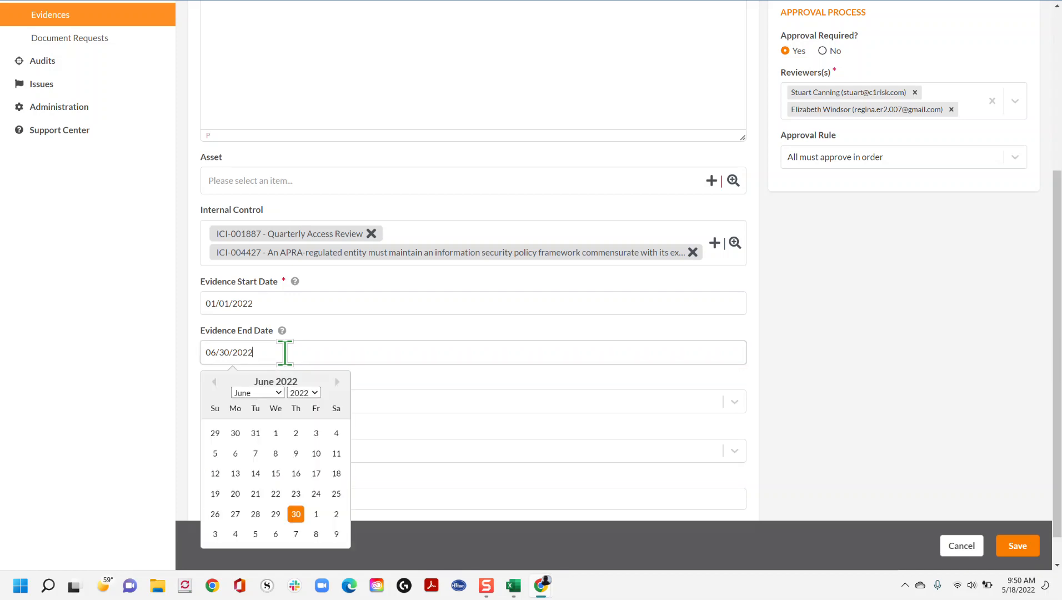
pyautogui.click(278, 393)
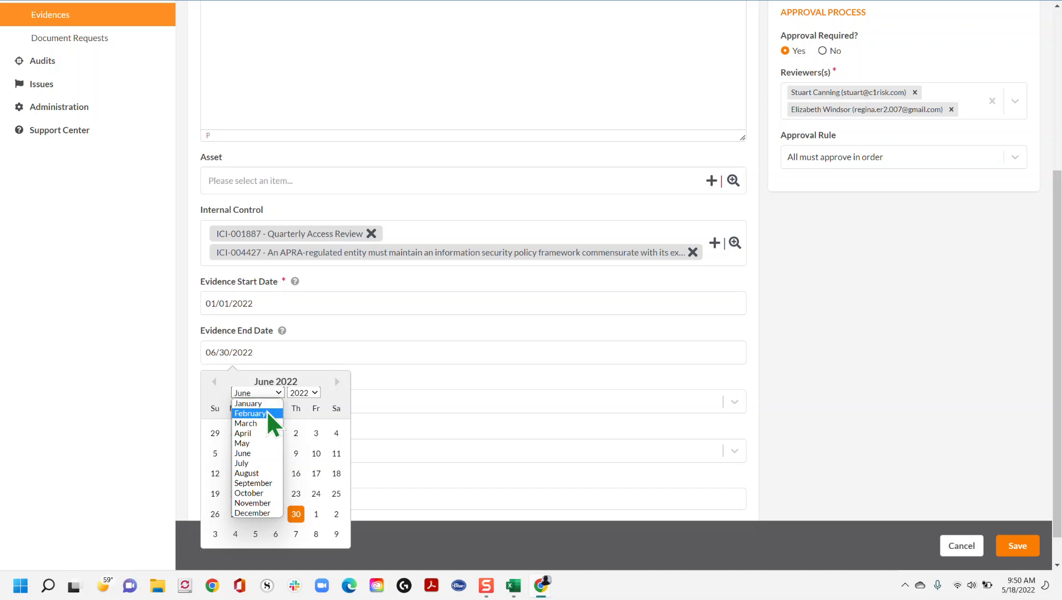
pyautogui.click(263, 423)
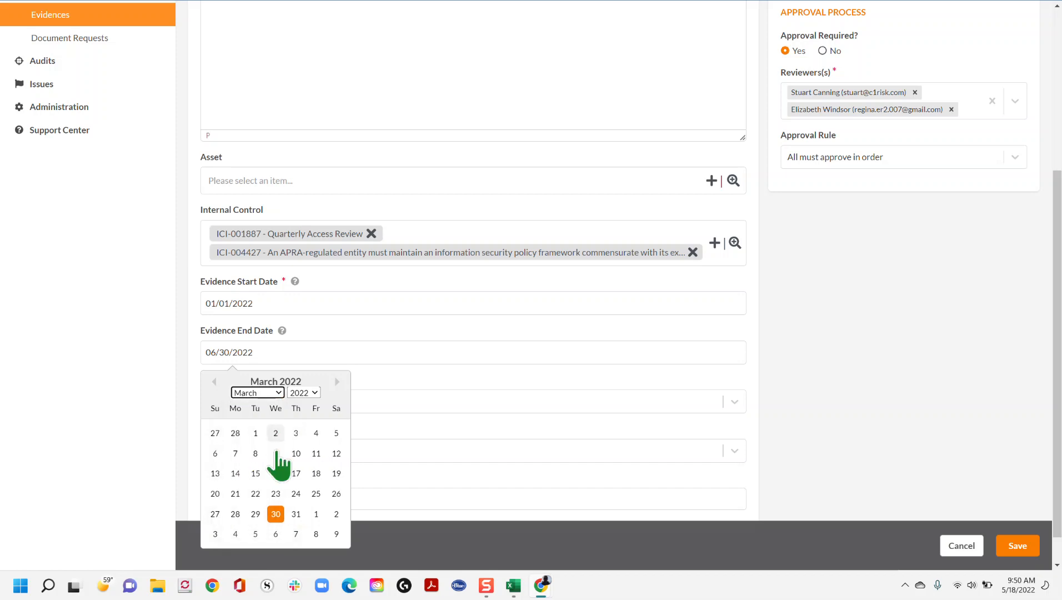
pyautogui.click(296, 514)
# Review the Request Frequency options, choose Quarterly, and recheck the Evidence End Date.
pyautogui.click(367, 405)
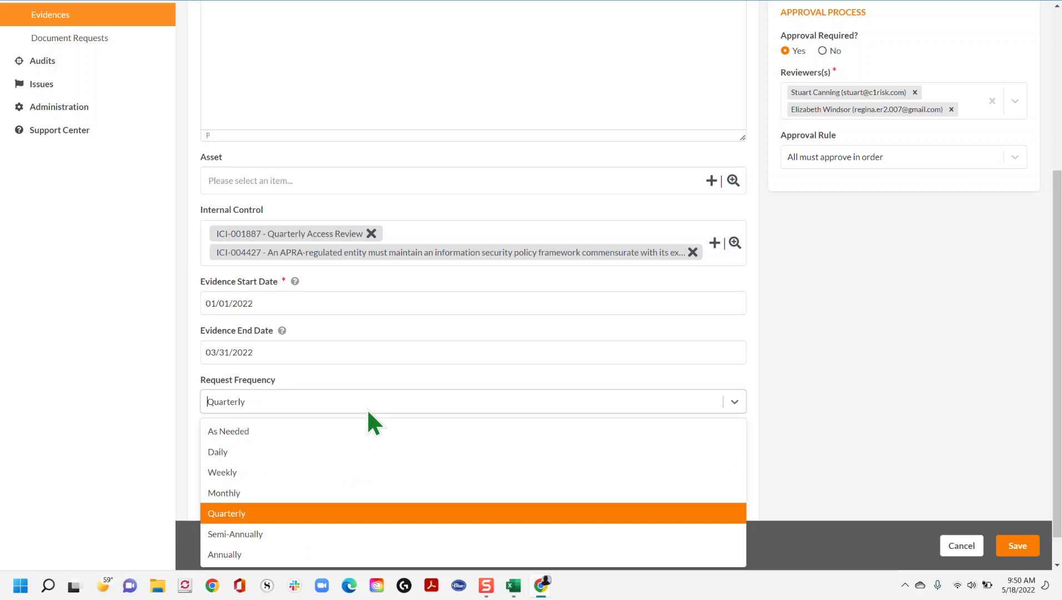
pyautogui.click(295, 407)
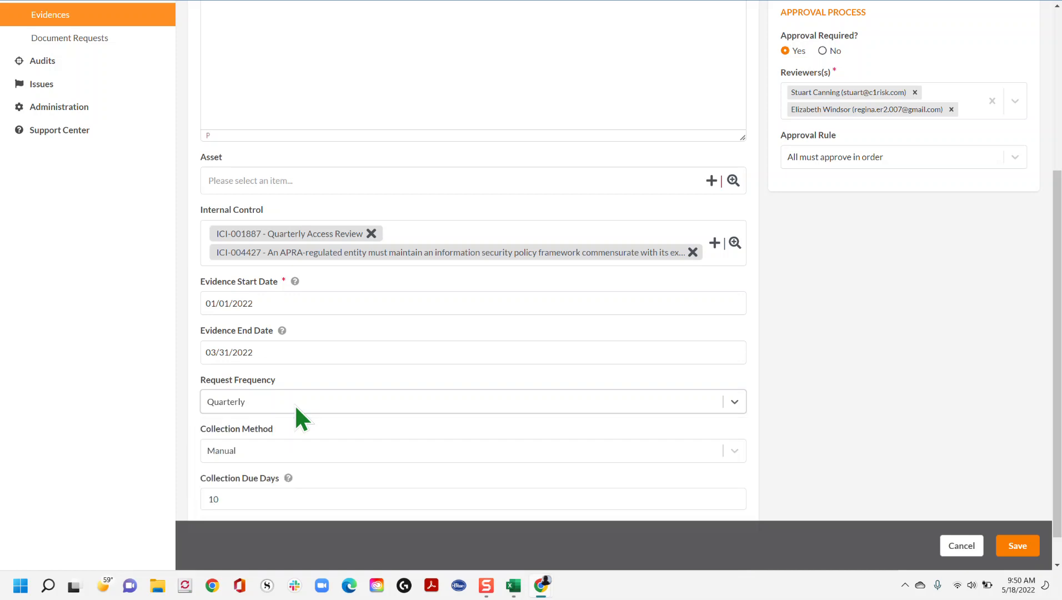
pyautogui.scroll(-1, 317, 369)
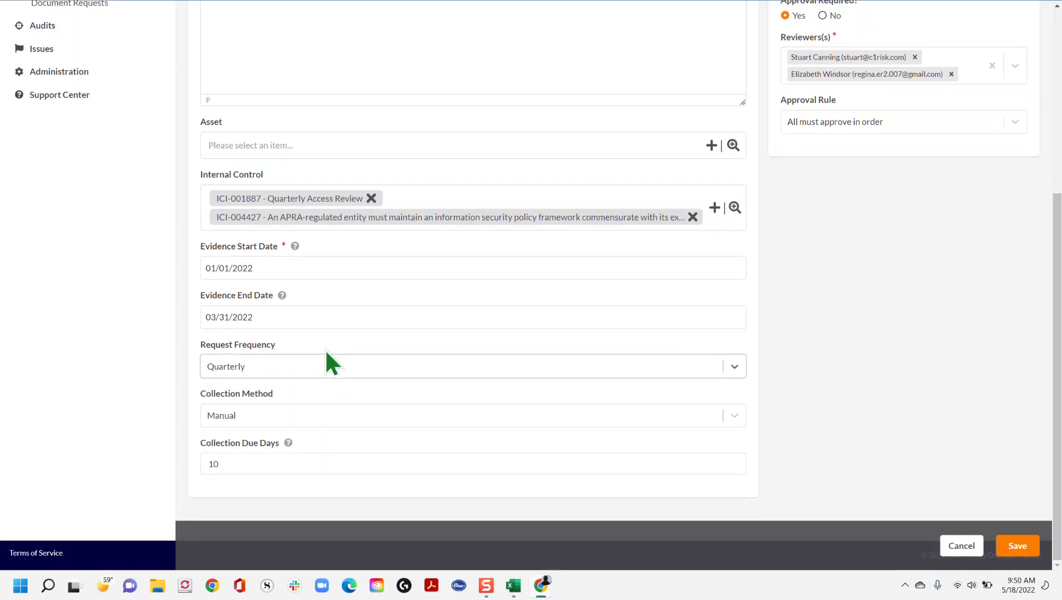
pyautogui.click(271, 366)
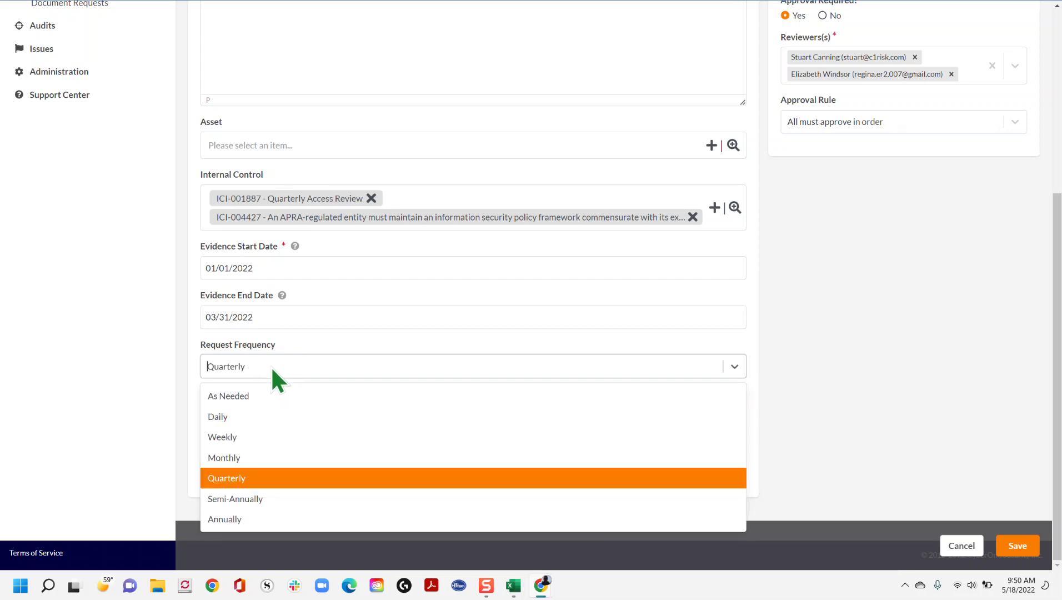
pyautogui.click(244, 472)
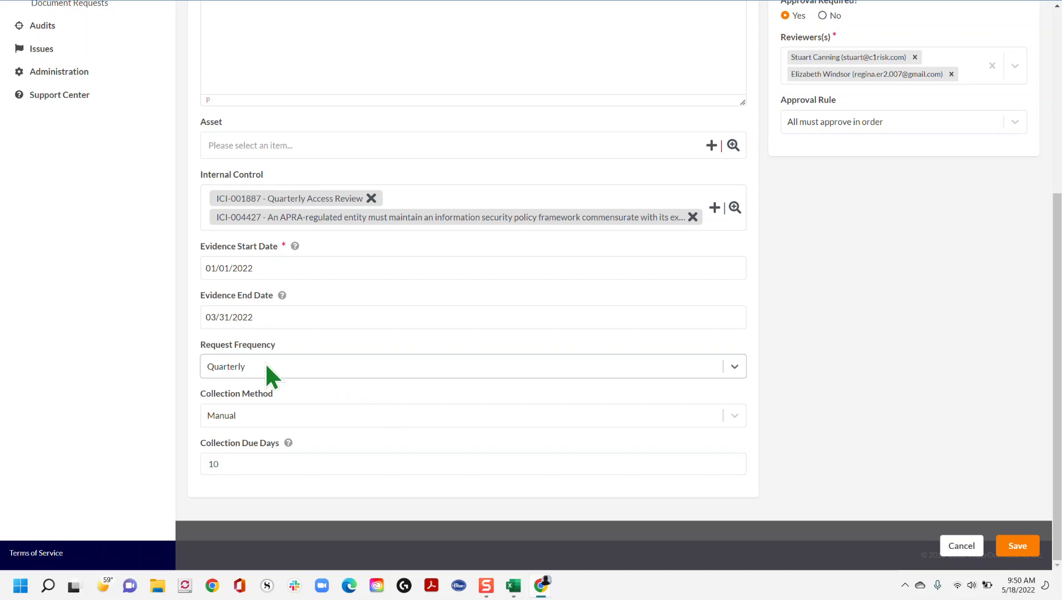
pyautogui.click(265, 316)
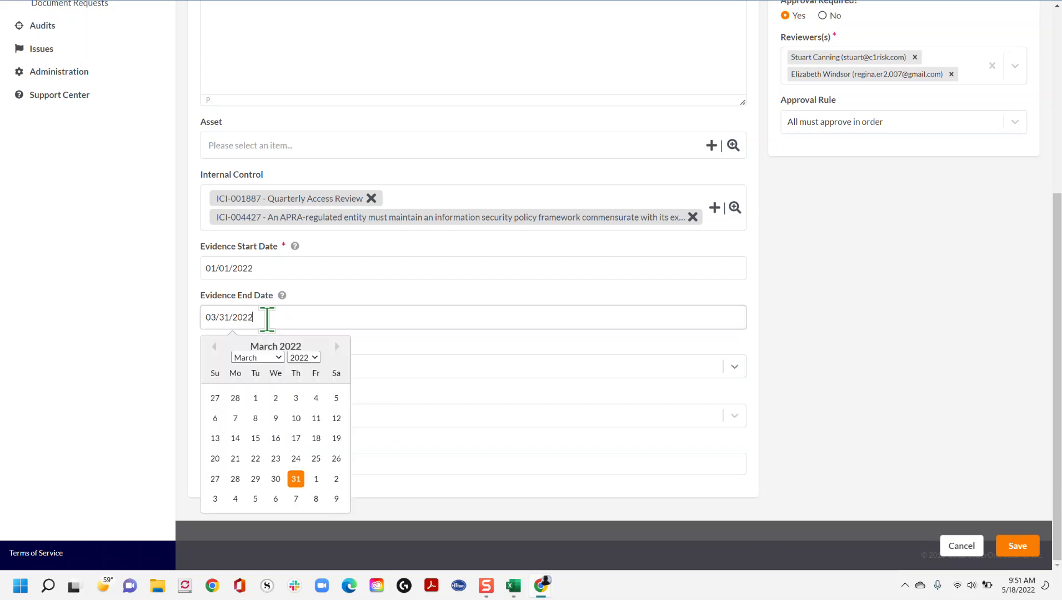
pyautogui.click(408, 346)
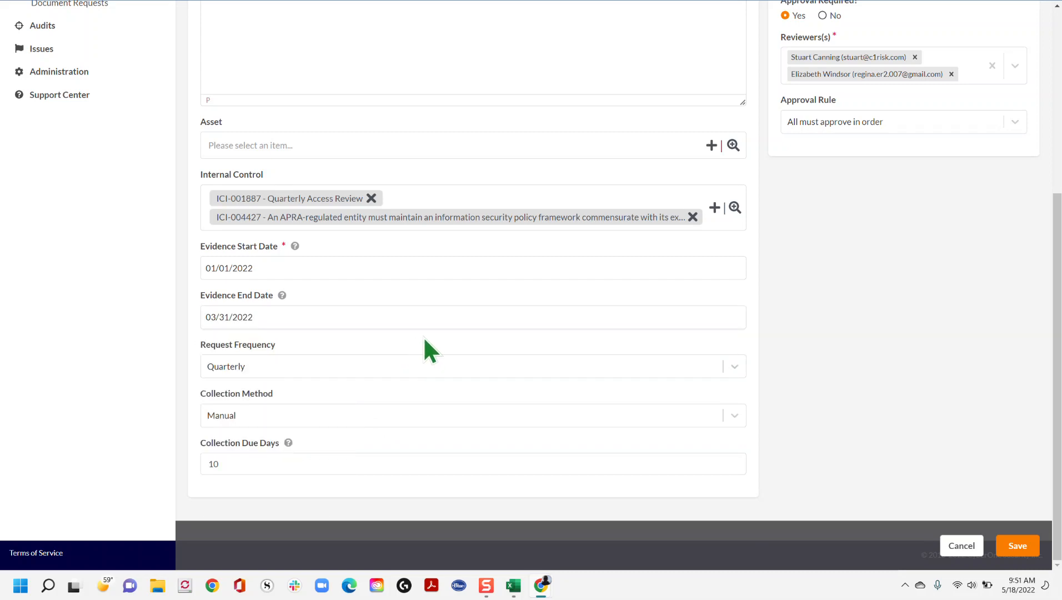
# Review the people available as Primary and Additional contacts for the evidence, leaving both selections as they are.
pyautogui.scroll(1, 430, 336)
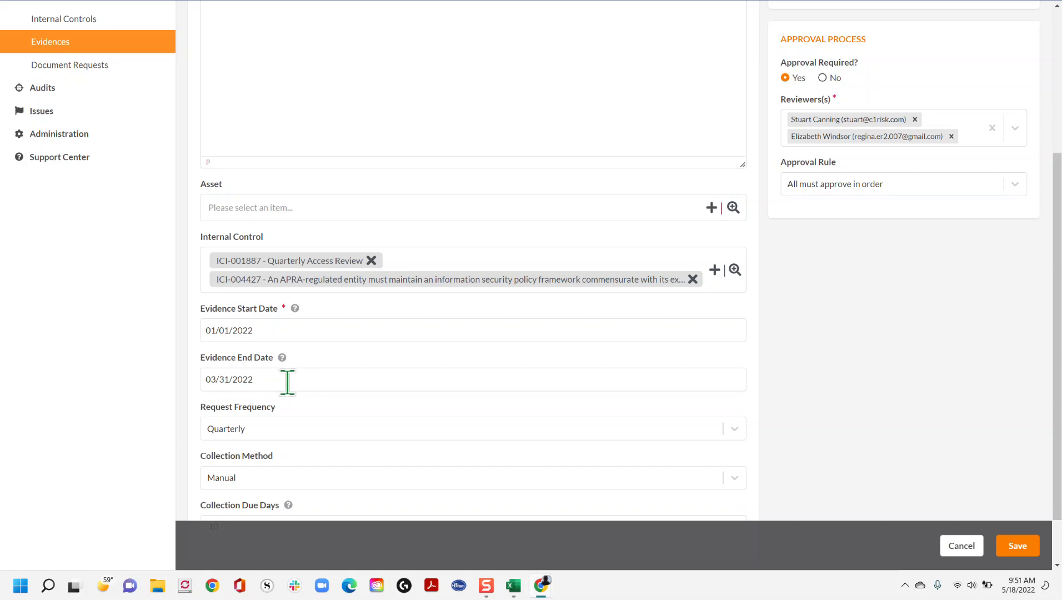
pyautogui.scroll(4, 489, 376)
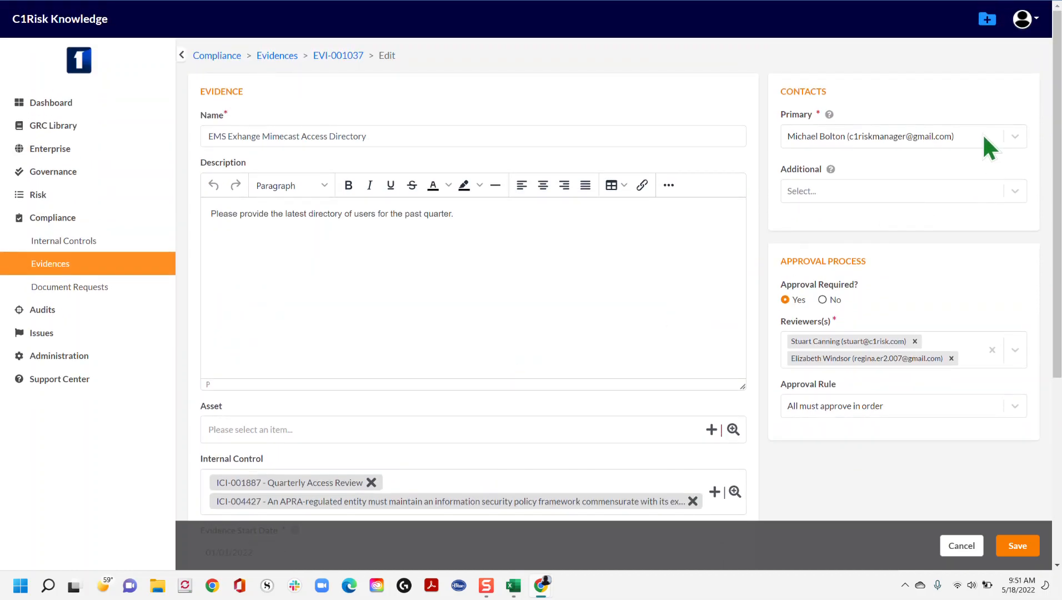
pyautogui.click(984, 145)
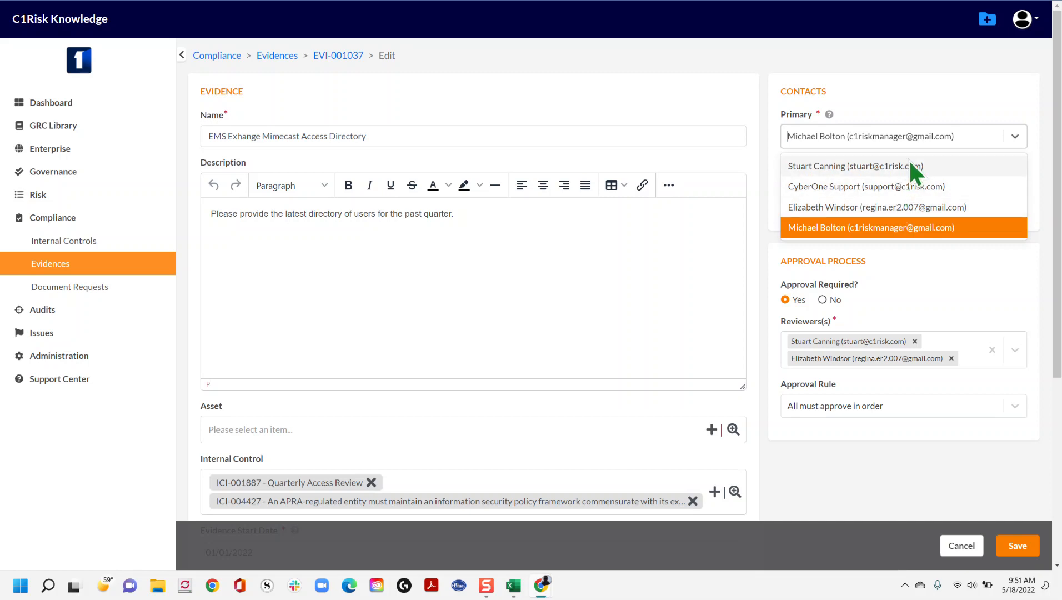
pyautogui.click(965, 135)
pyautogui.click(873, 194)
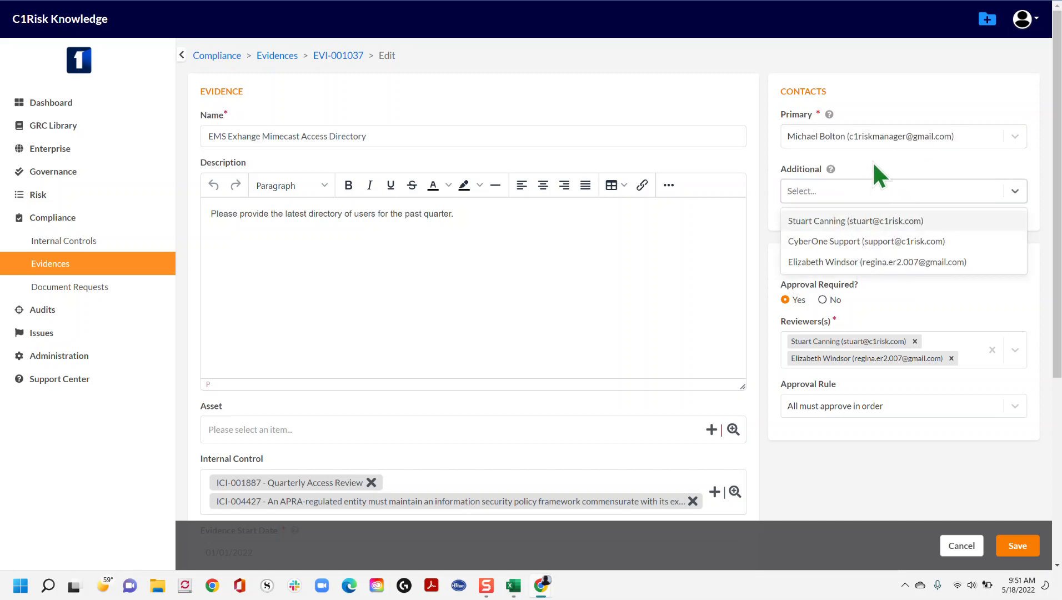
pyautogui.click(873, 161)
# Review the reviewers and the Approval Rule options in the evidence's approval process.
pyautogui.scroll(-2, 880, 161)
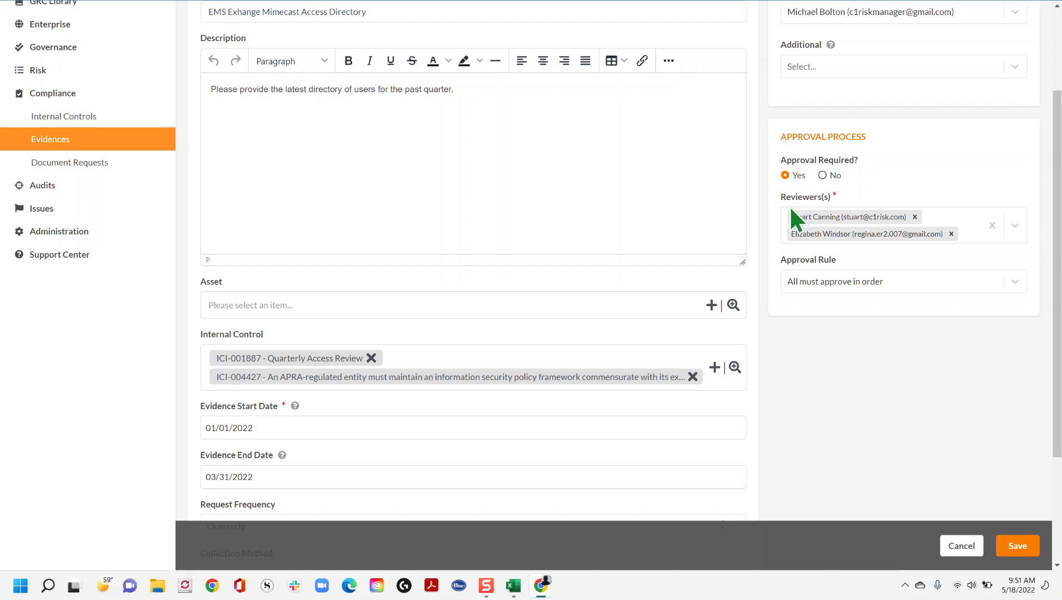
pyautogui.click(820, 288)
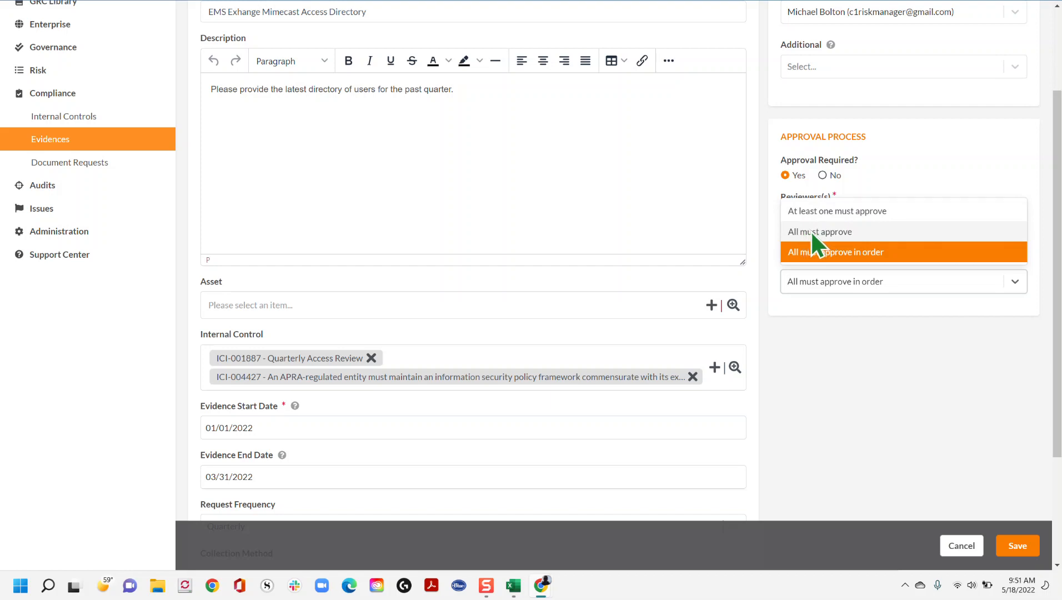
pyautogui.click(908, 162)
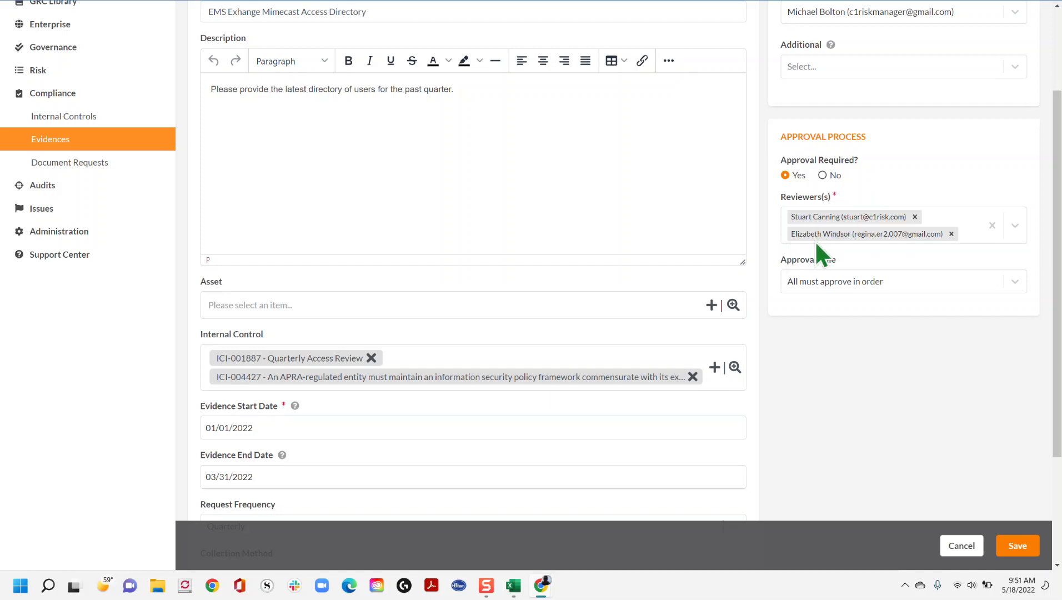
# Save the edited EMS Exhange Mimecast Access Directory evidence.
pyautogui.scroll(1, 865, 396)
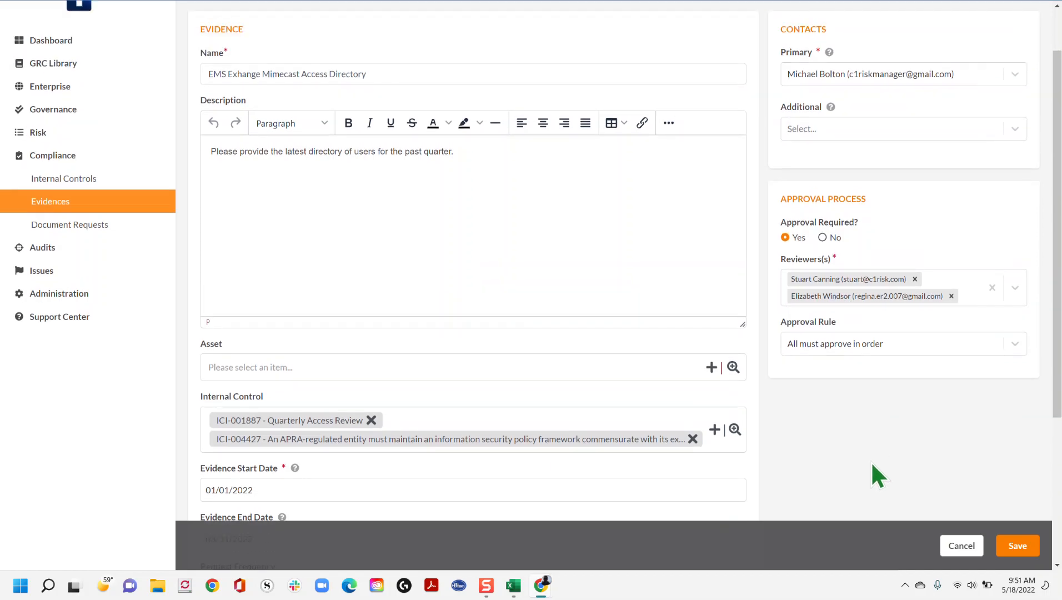
pyautogui.scroll(-2, 883, 444)
pyautogui.click(1018, 553)
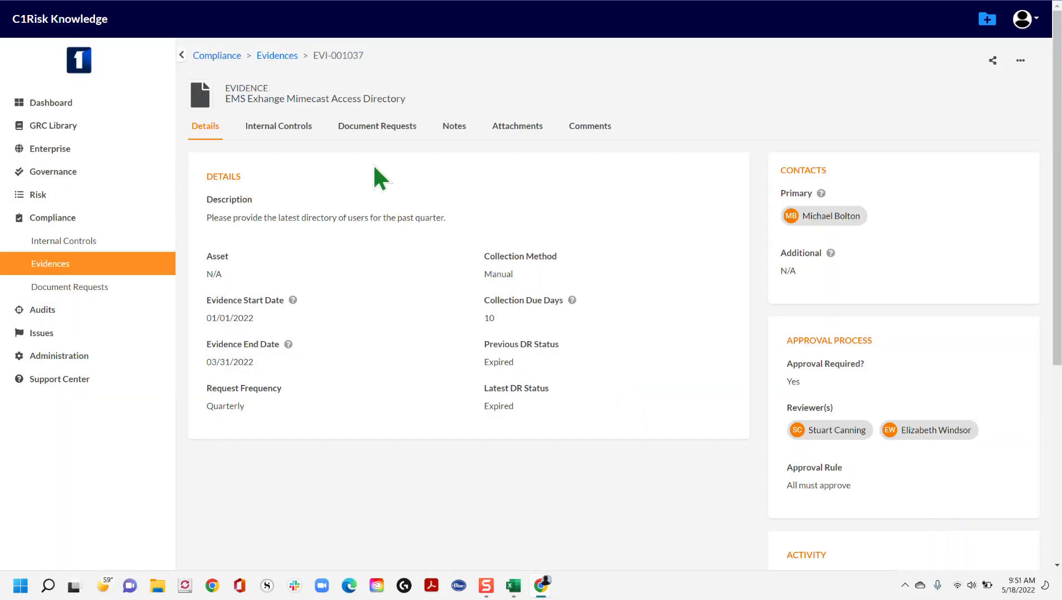
# Add a new document request to the EMS Exhange Mimecast Access Directory evidence.
pyautogui.click(364, 131)
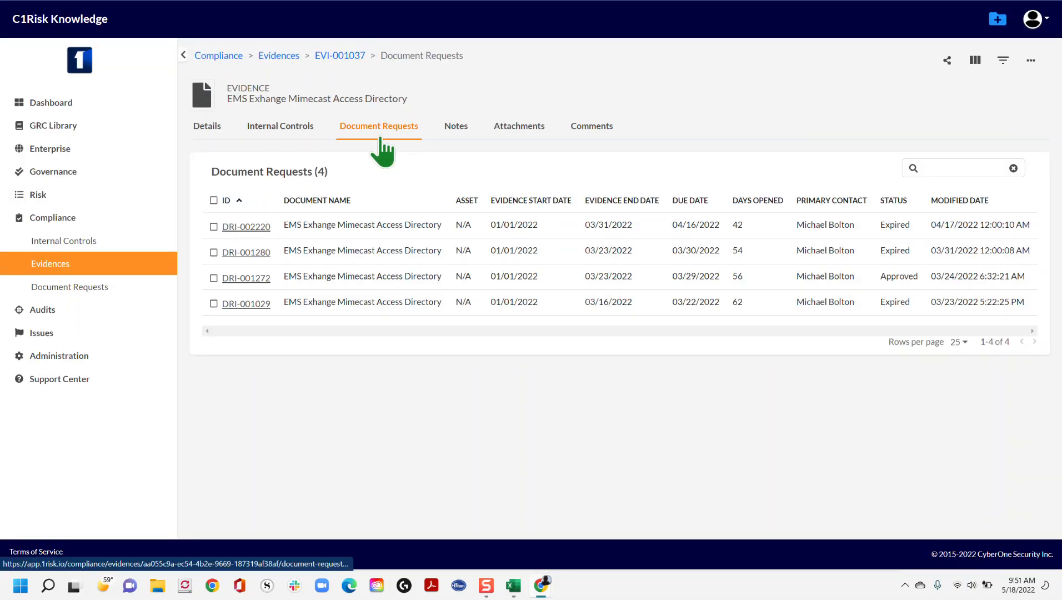
pyautogui.click(1029, 61)
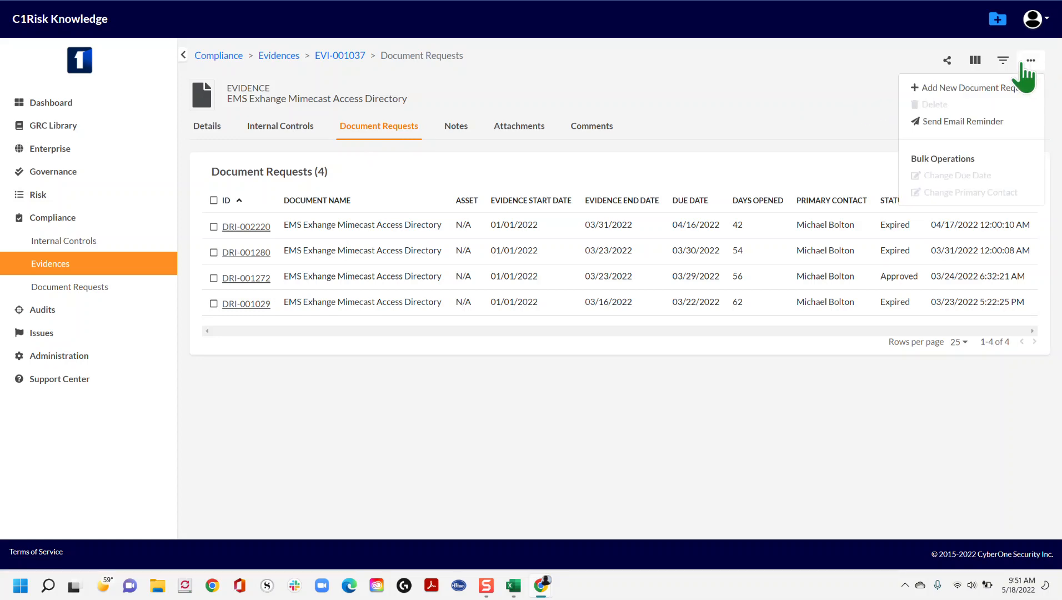
pyautogui.click(970, 87)
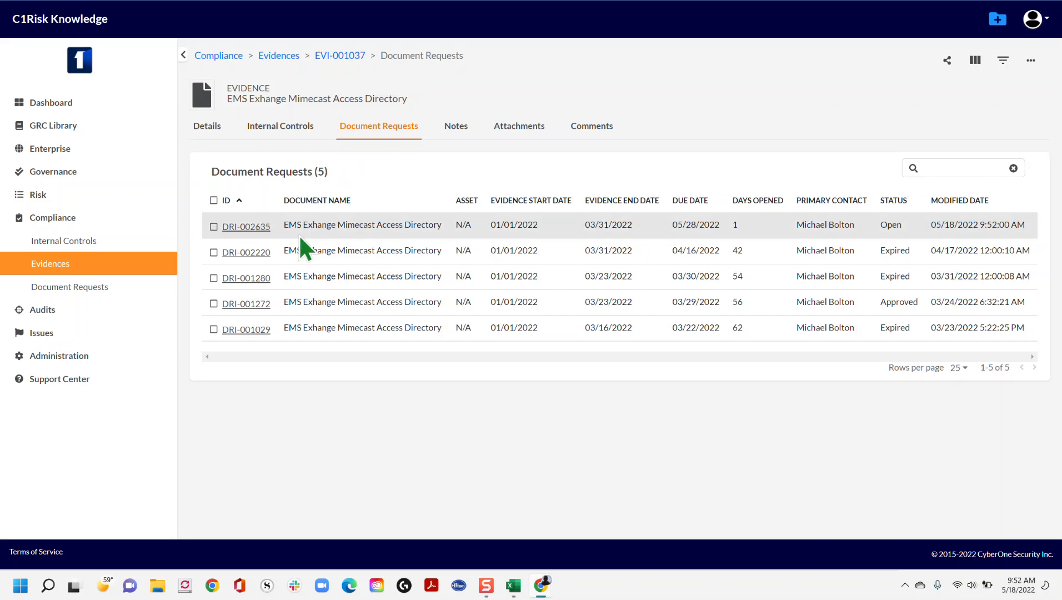
# Check the Evidence Start Date and End Date in the evidence details, and return to its document requests.
pyautogui.click(208, 128)
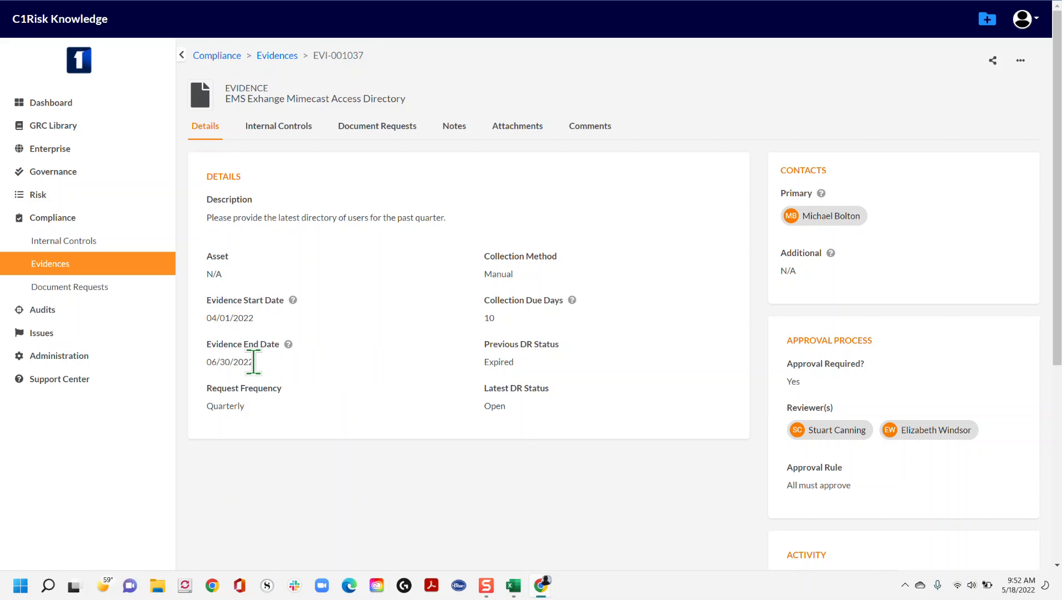
pyautogui.moveTo(231, 364); pyautogui.dragTo(201, 370)
pyautogui.click(286, 366)
pyautogui.moveTo(263, 363); pyautogui.dragTo(202, 370)
pyautogui.click(298, 414)
pyautogui.moveTo(267, 332); pyautogui.dragTo(201, 369)
pyautogui.click(261, 364)
pyautogui.click(381, 136)
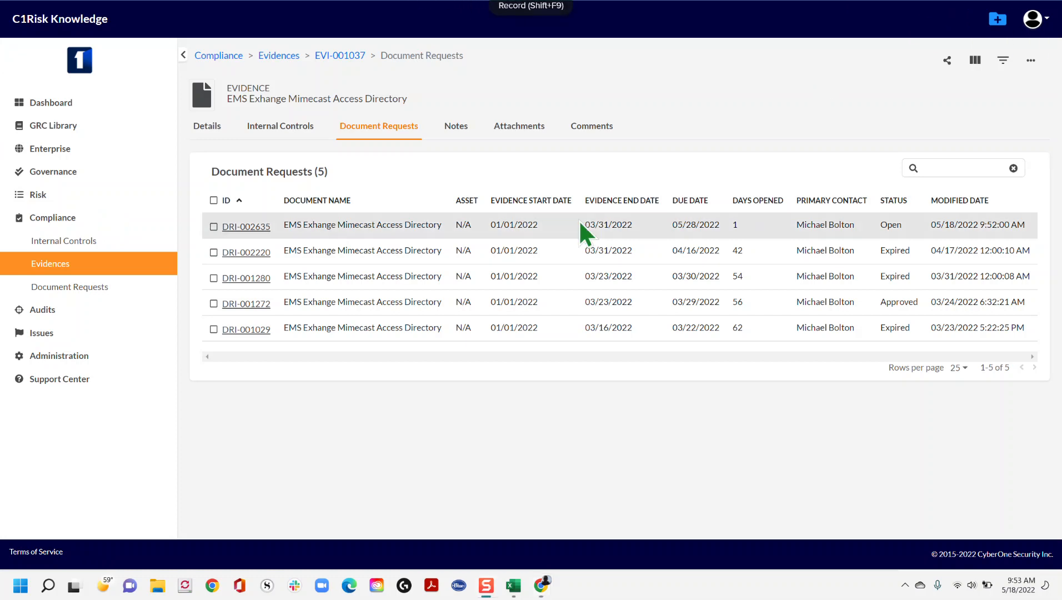
# Switch to the Gmail window, enlarge it, and follow the document request link in the New Document Request email.
pyautogui.moveTo(1061, 146); pyautogui.dragTo(420, 65)
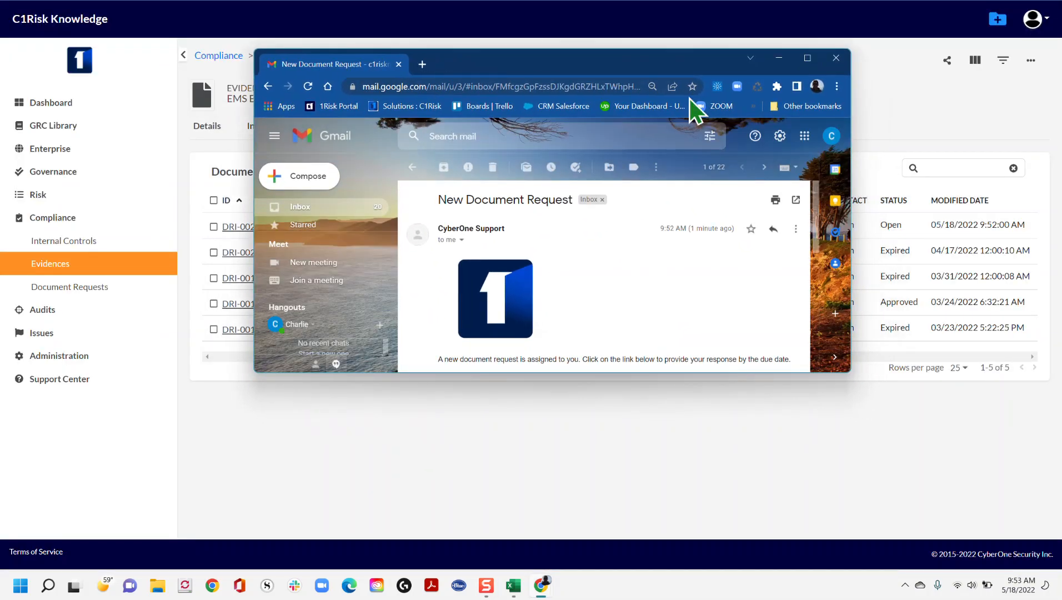
pyautogui.click(807, 57)
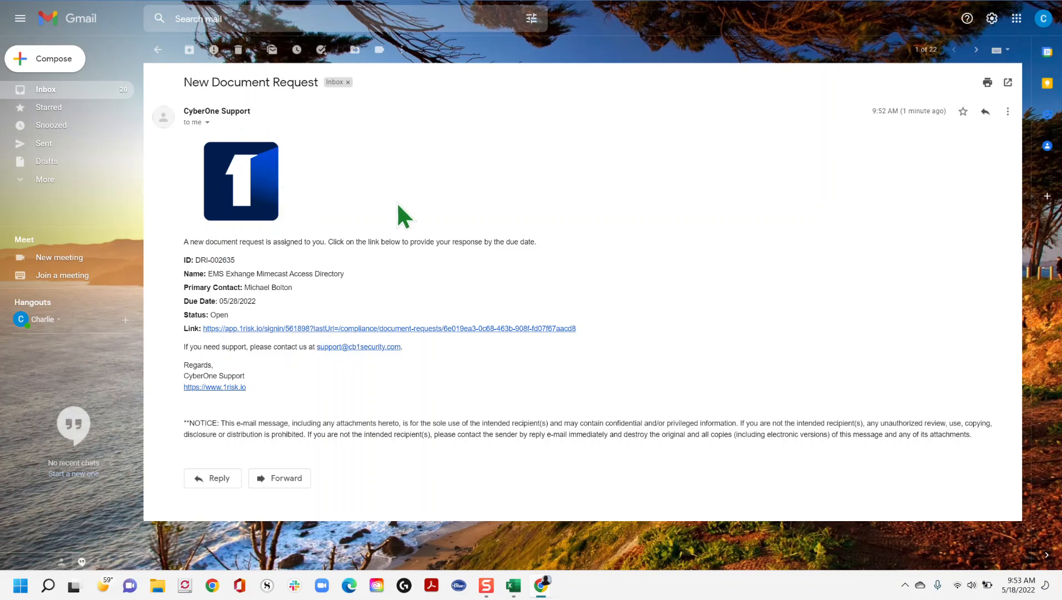
pyautogui.click(316, 331)
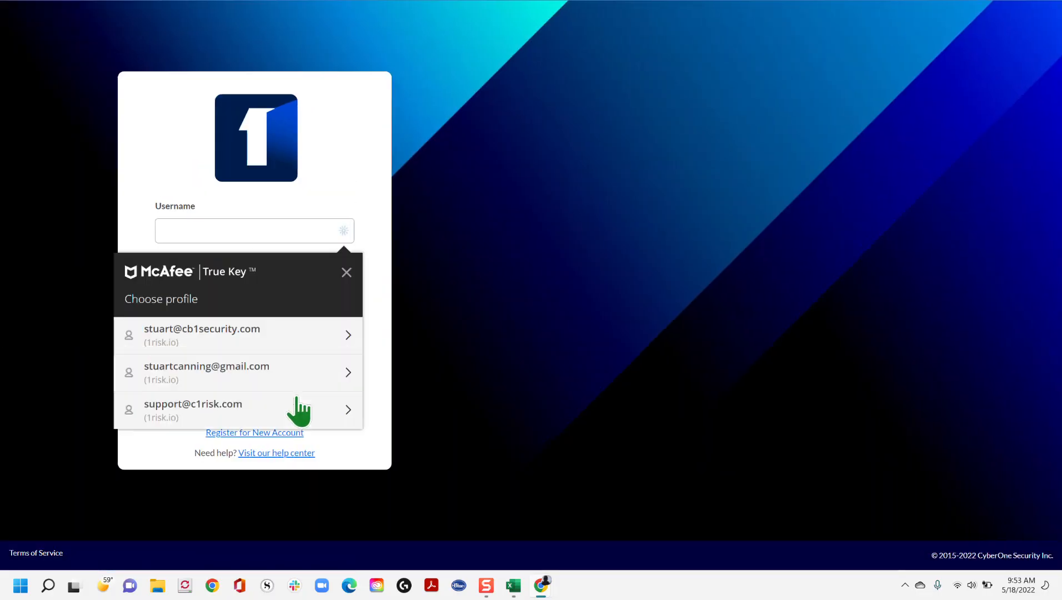
# Autofill the saved username and password on the login form, but sign in with the risk manager's Google account instead.
pyautogui.click(300, 408)
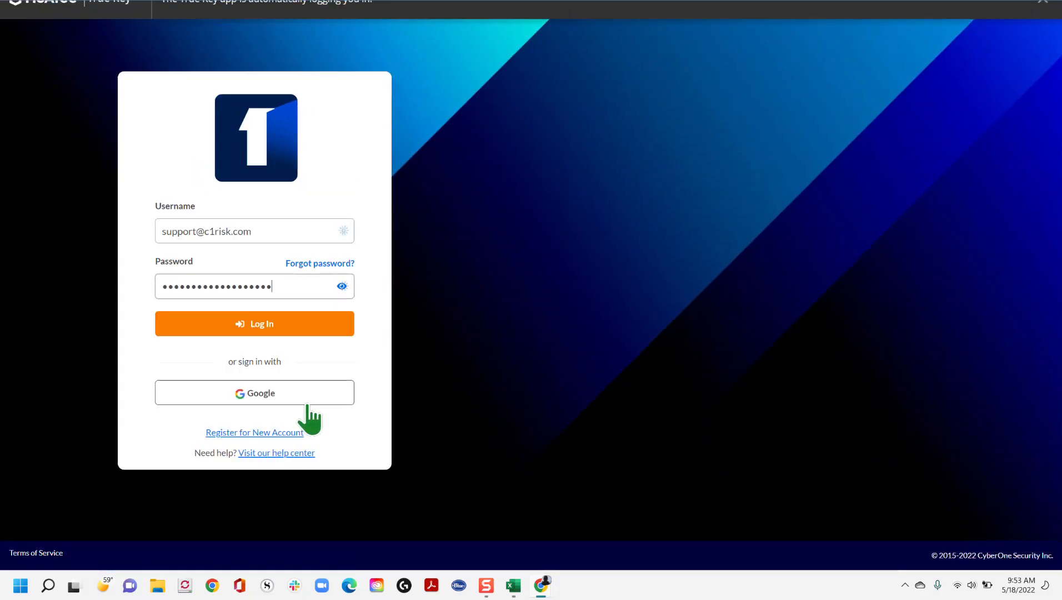
pyautogui.click(305, 417)
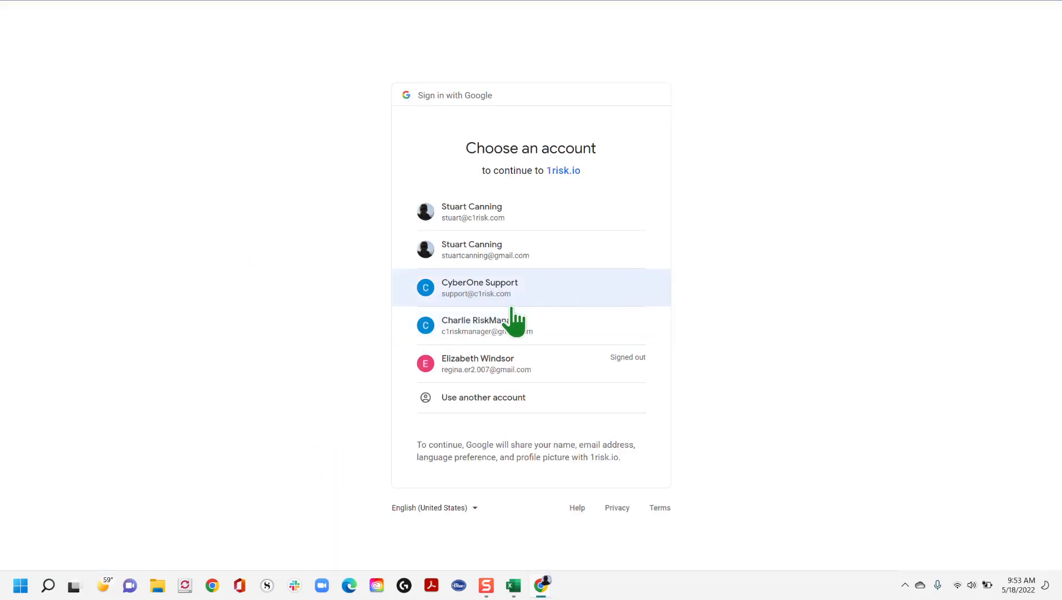
pyautogui.click(504, 320)
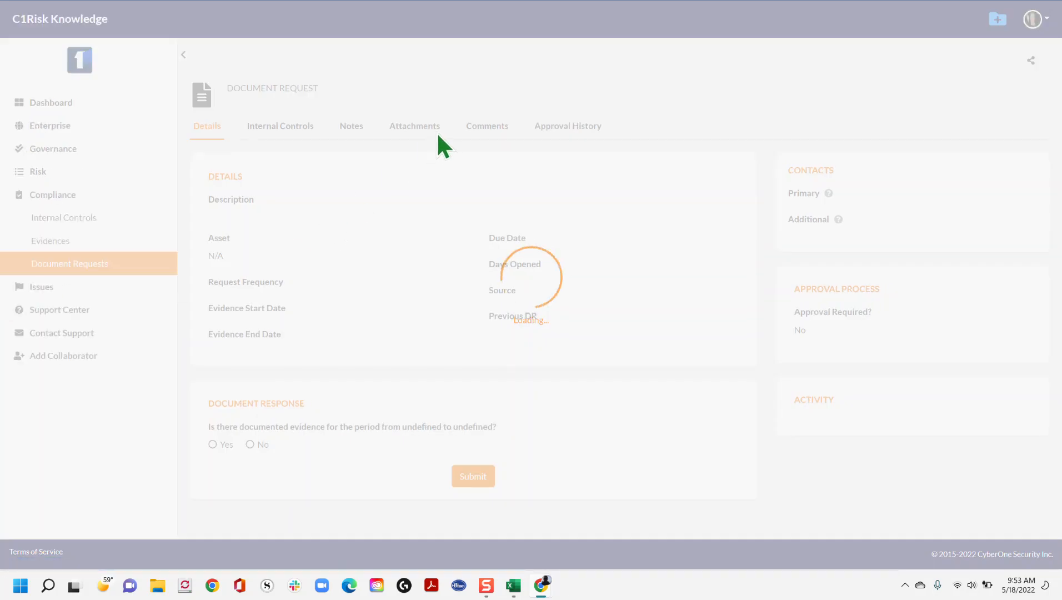
# Examine the document request's details, previous request link, Document Response upload area and Attestation.
pyautogui.scroll(-1, 438, 145)
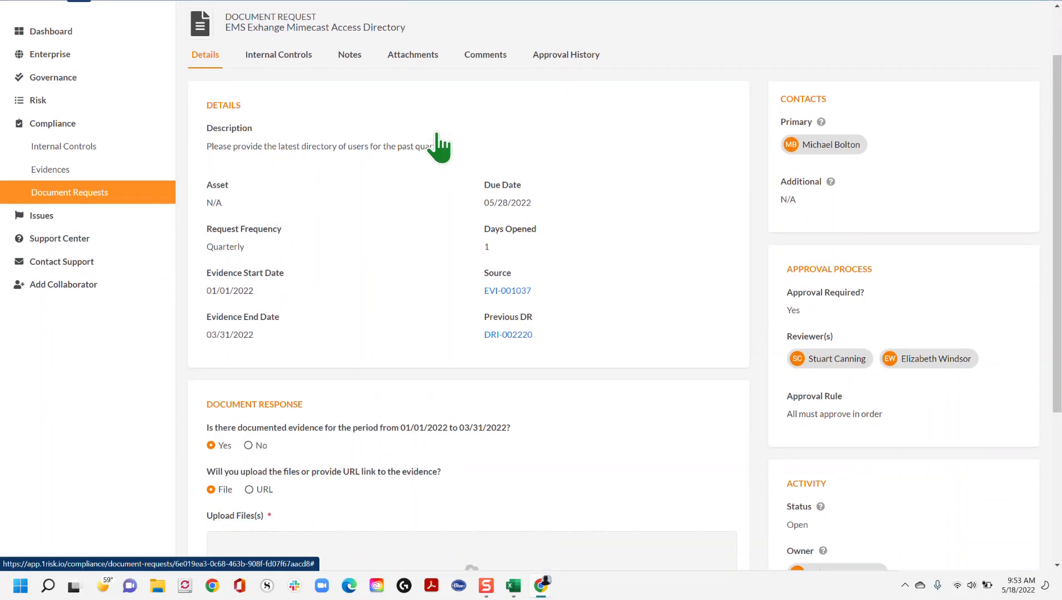
pyautogui.scroll(-4, 438, 145)
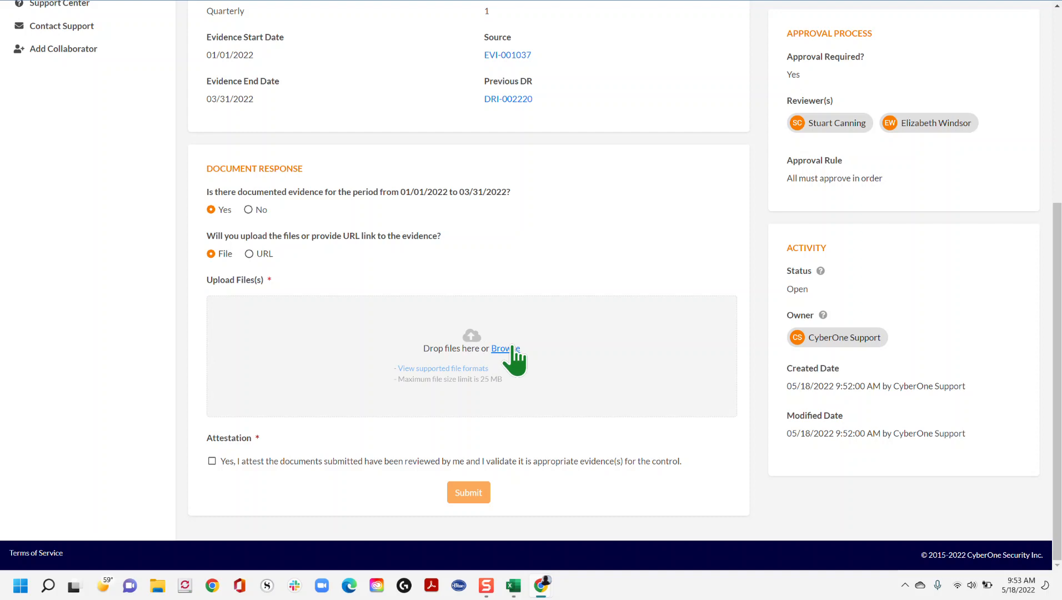
pyautogui.scroll(1, 417, 328)
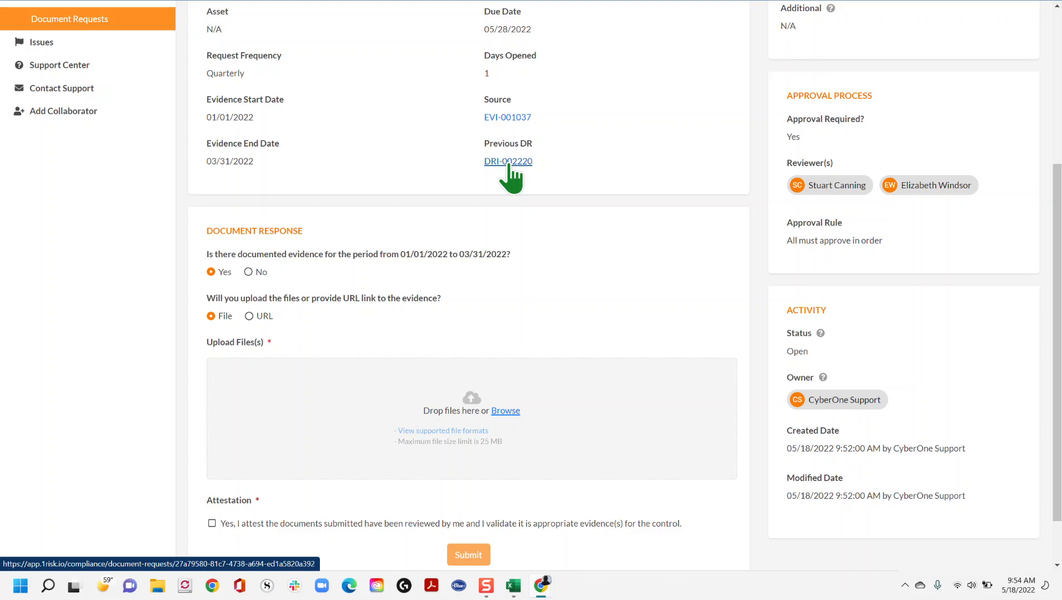
pyautogui.scroll(-1, 489, 242)
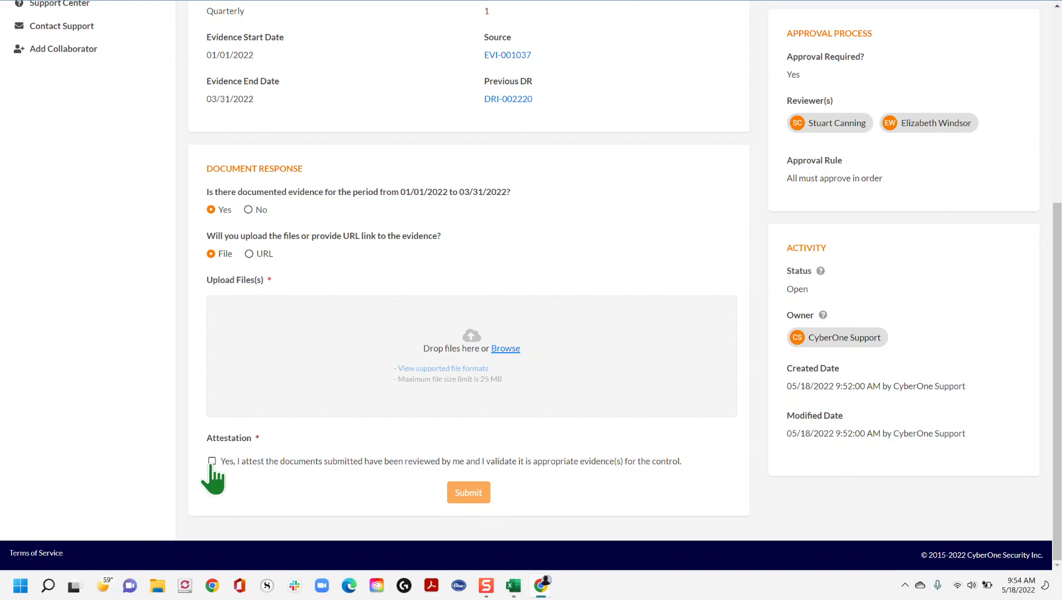
pyautogui.scroll(5, 542, 427)
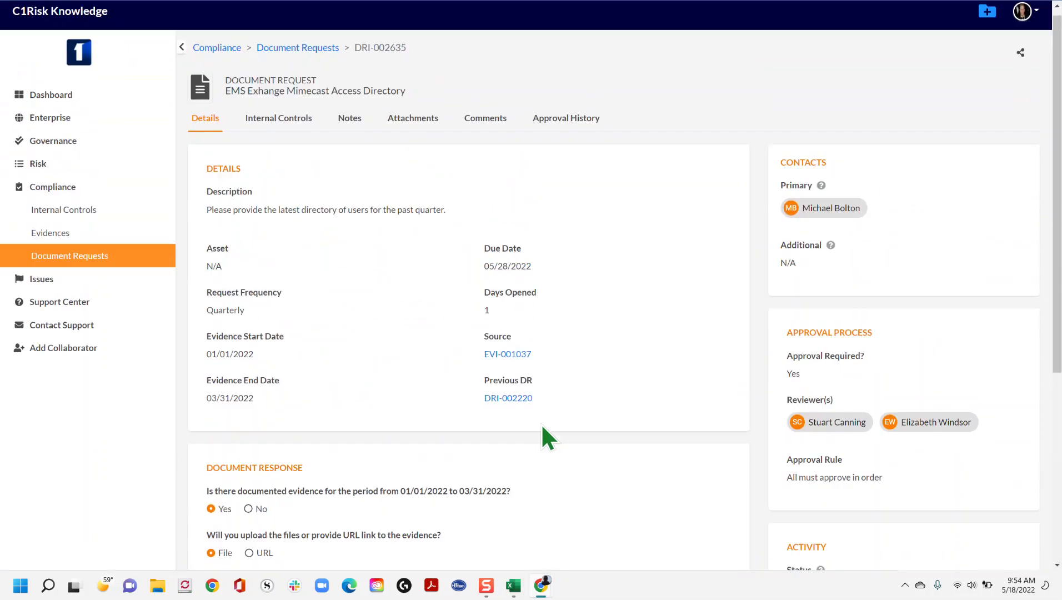